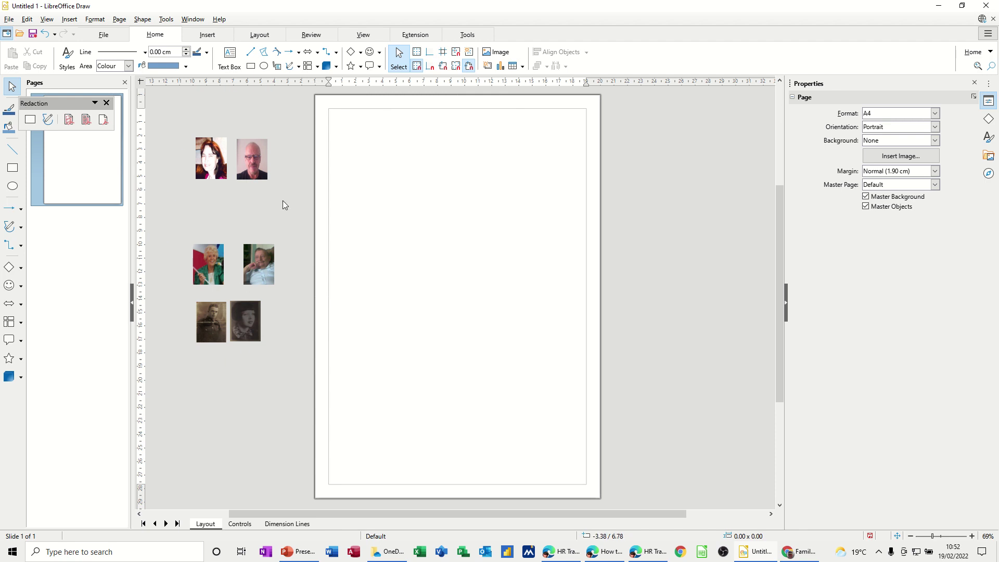
Step: Show the Insert commands on the ribbon
click(207, 37)
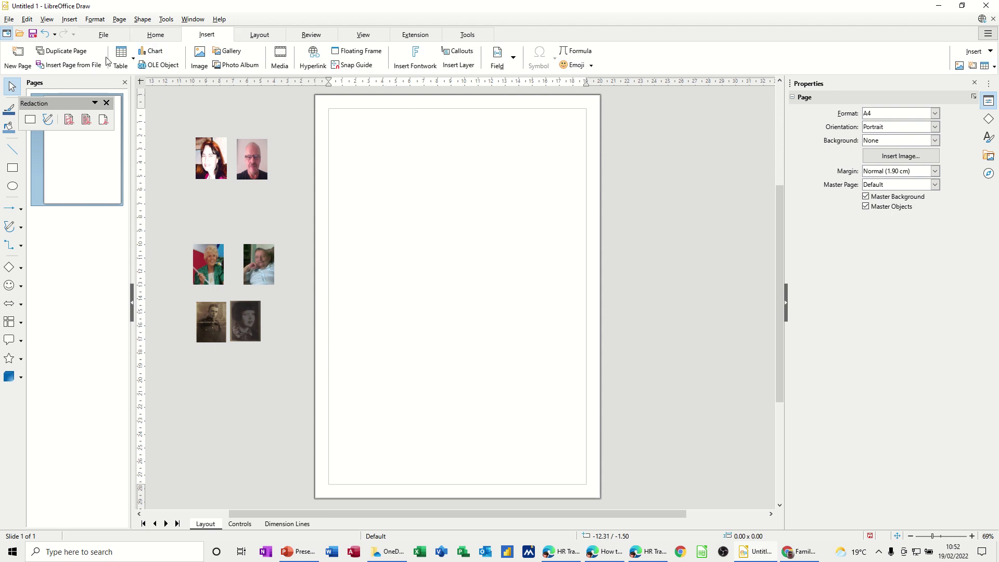
click(204, 67)
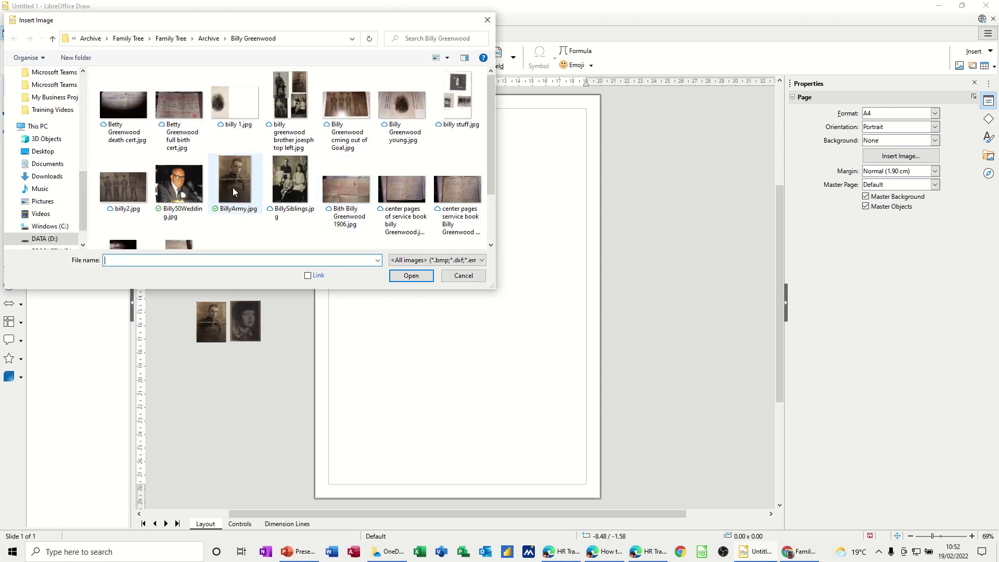
double_click(232, 187)
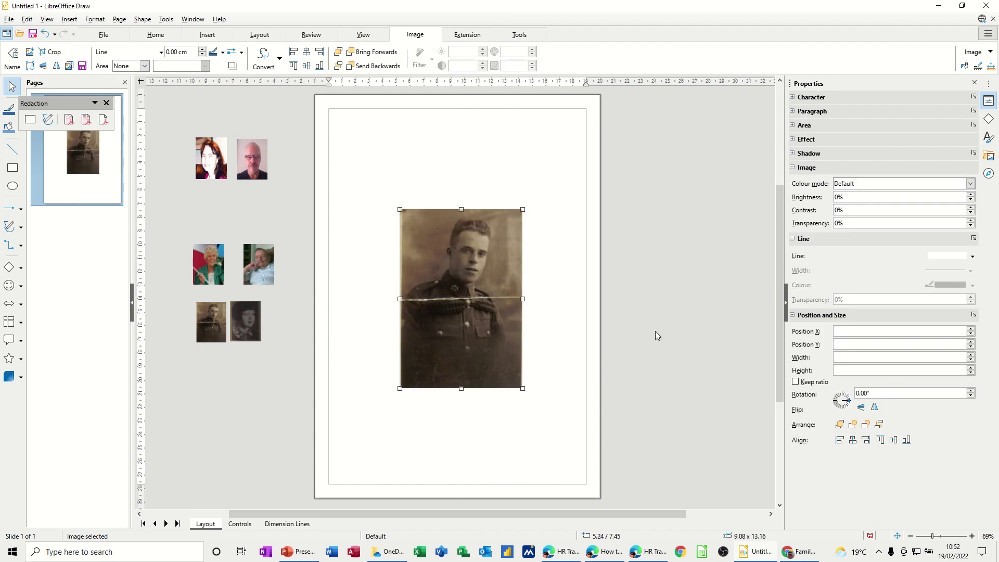
click(867, 358)
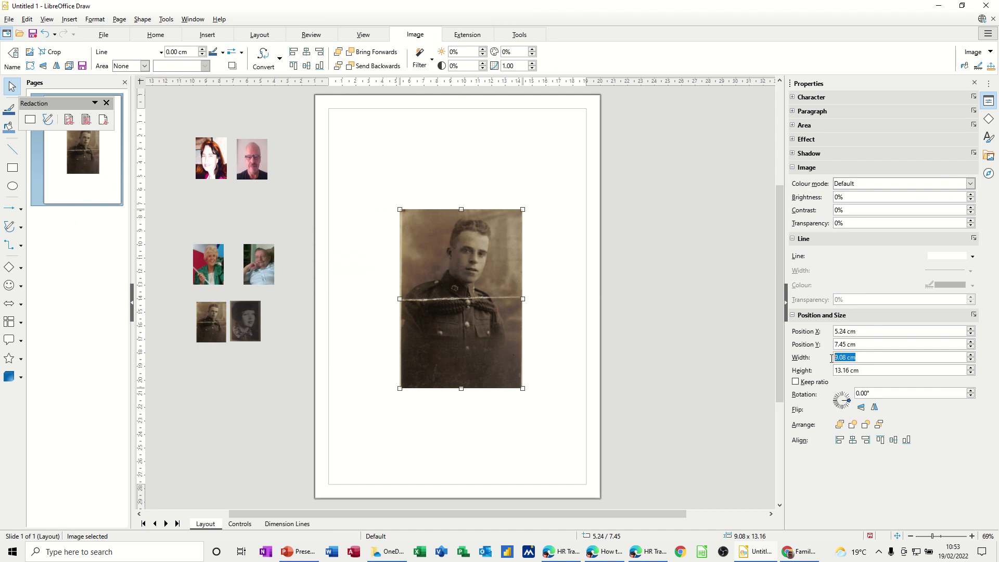
text(2.25)
key(Tab)
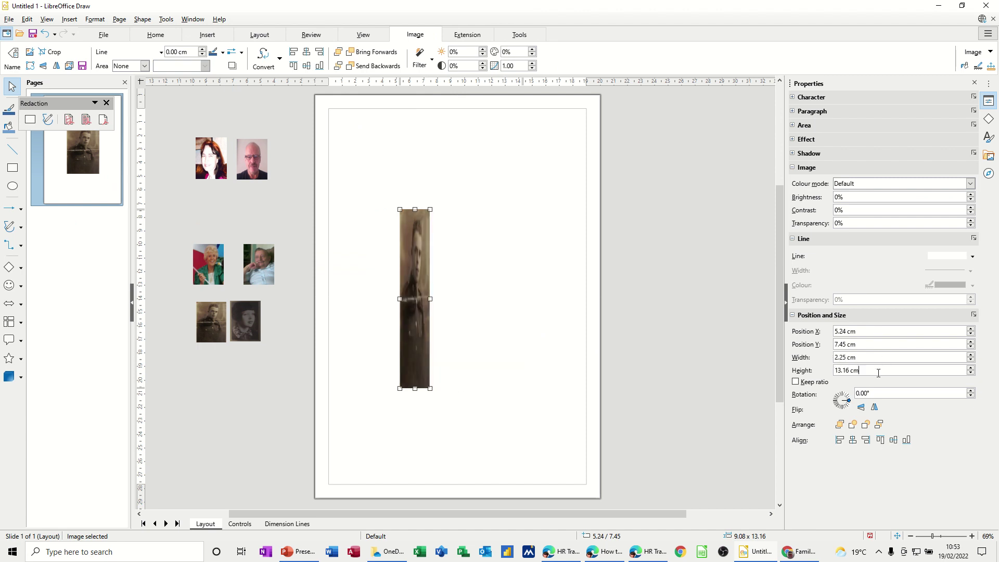
click(820, 384)
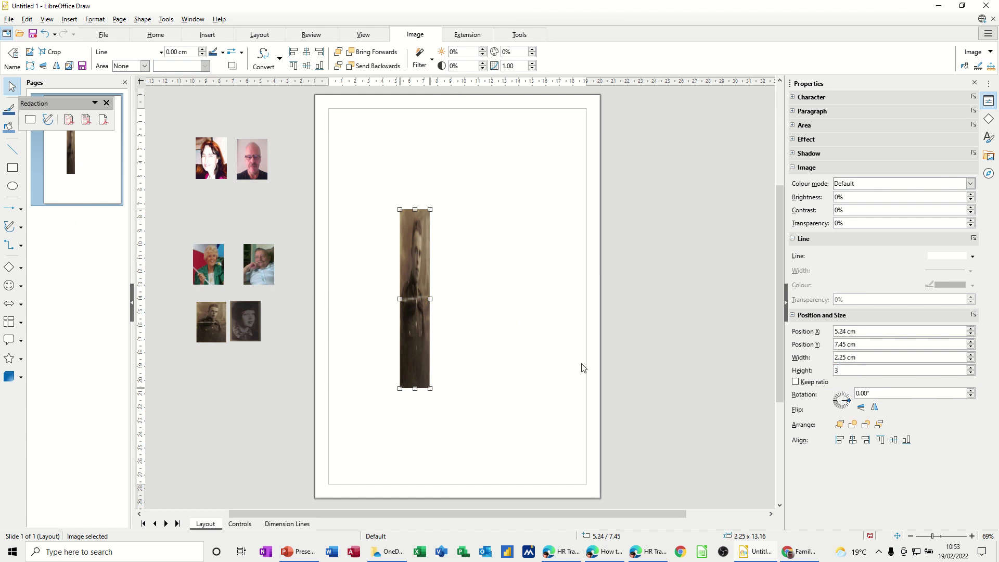
click(522, 359)
mouse_move(416, 230)
mouse_down()
mouse_move(371, 289)
mouse_move(286, 324)
mouse_move(420, 225)
mouse_up()
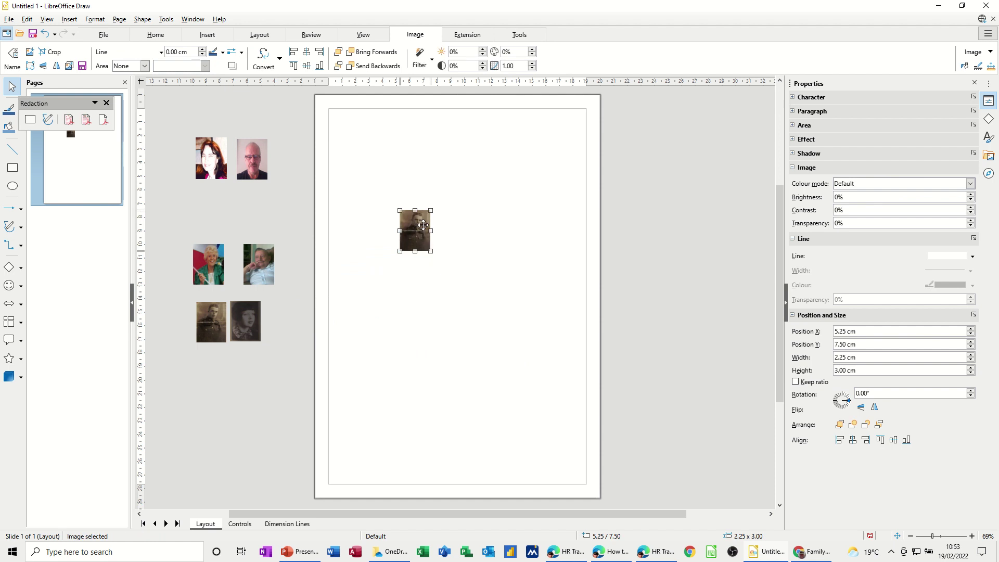
key(Delete)
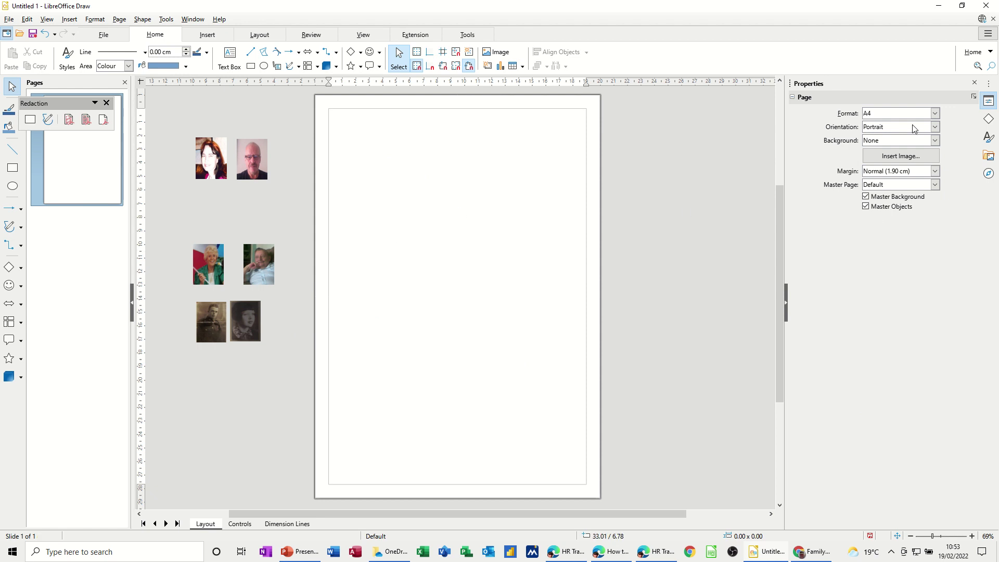
Step: Switch the A4 page to landscape, hide the sidebar, and zoom out to see the photos
click(934, 128)
click(905, 137)
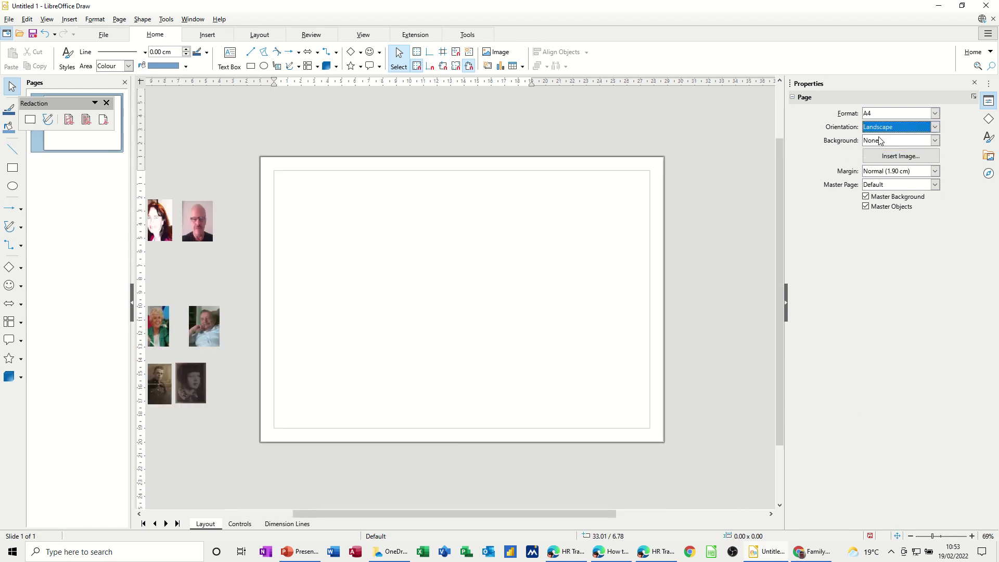
mouse_move(370, 512)
mouse_down()
mouse_move(311, 518)
mouse_move(360, 518)
mouse_up()
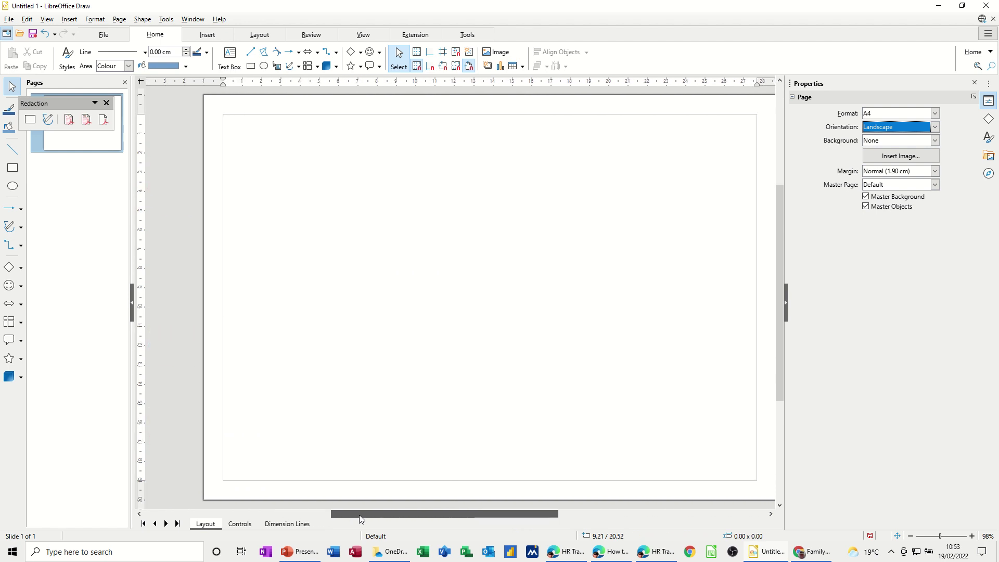
click(786, 305)
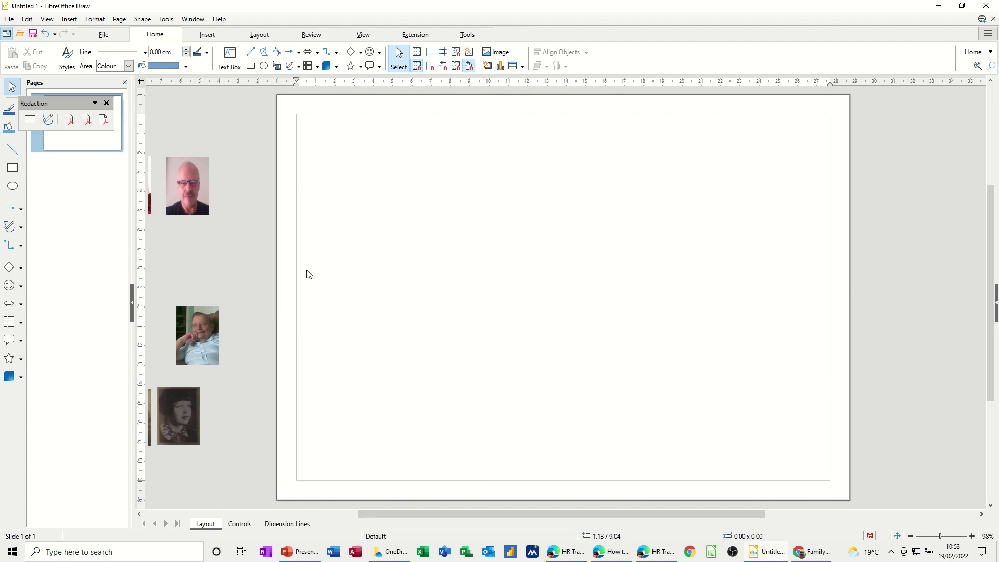
drag(534, 513, 522, 515)
click(910, 536)
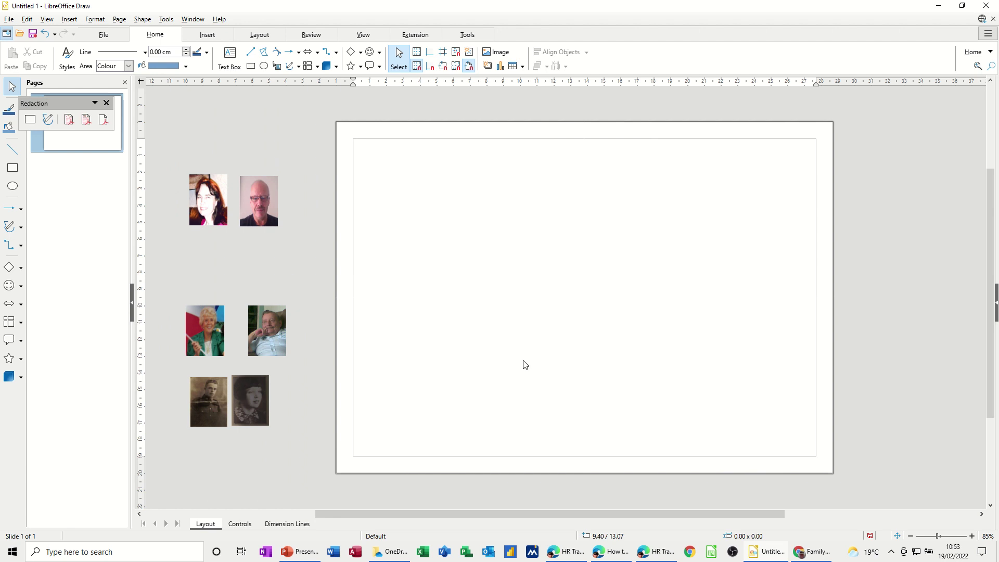
Step: Draw a box near the page bottom with the man's name and 'B 1957 -' below
click(12, 169)
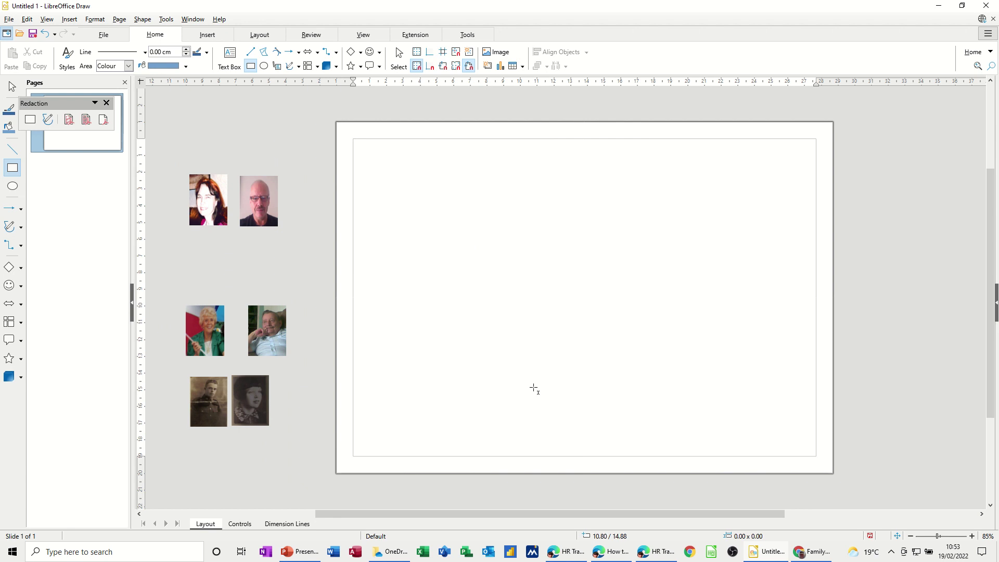
drag(556, 385, 638, 421)
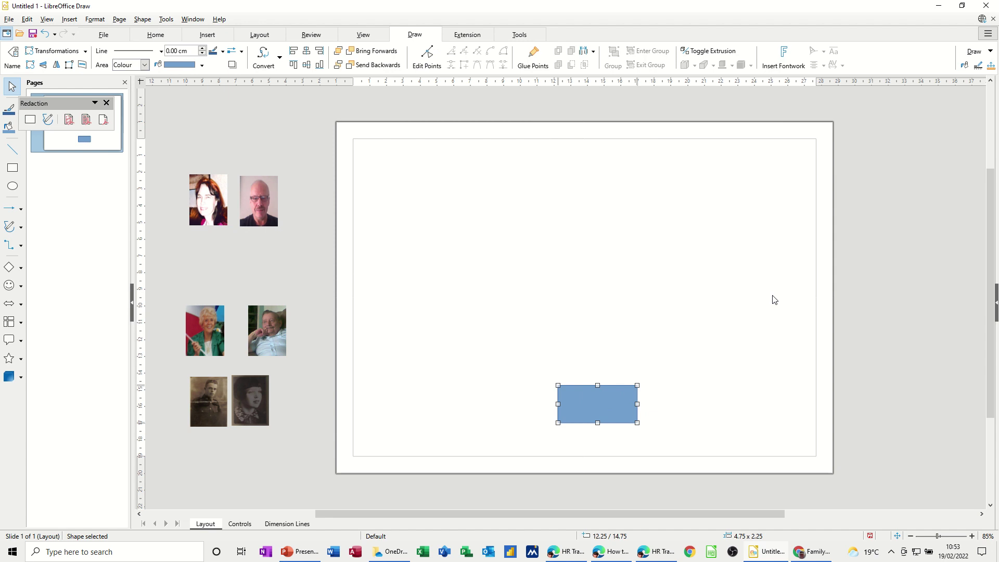
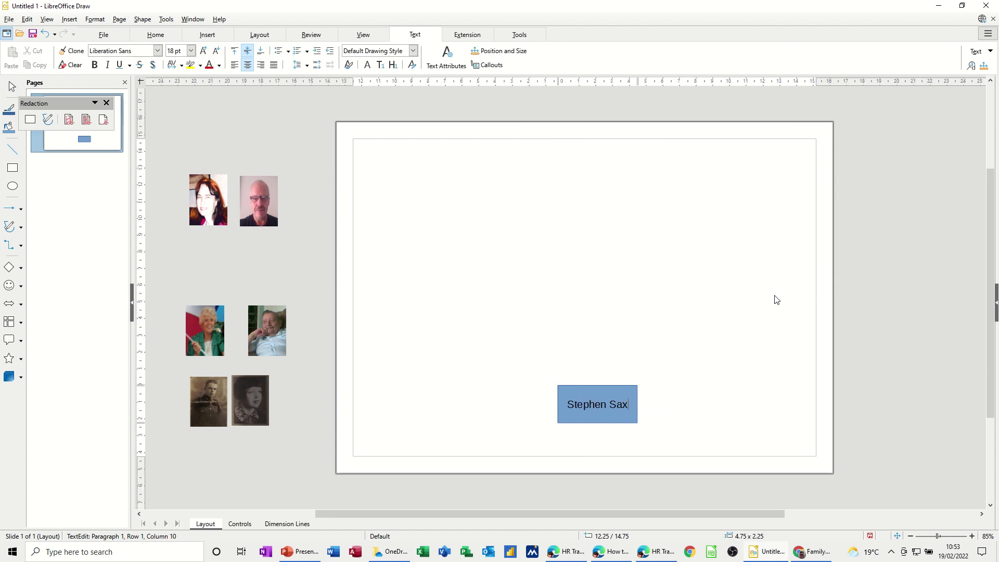
key(Return)
text(B )
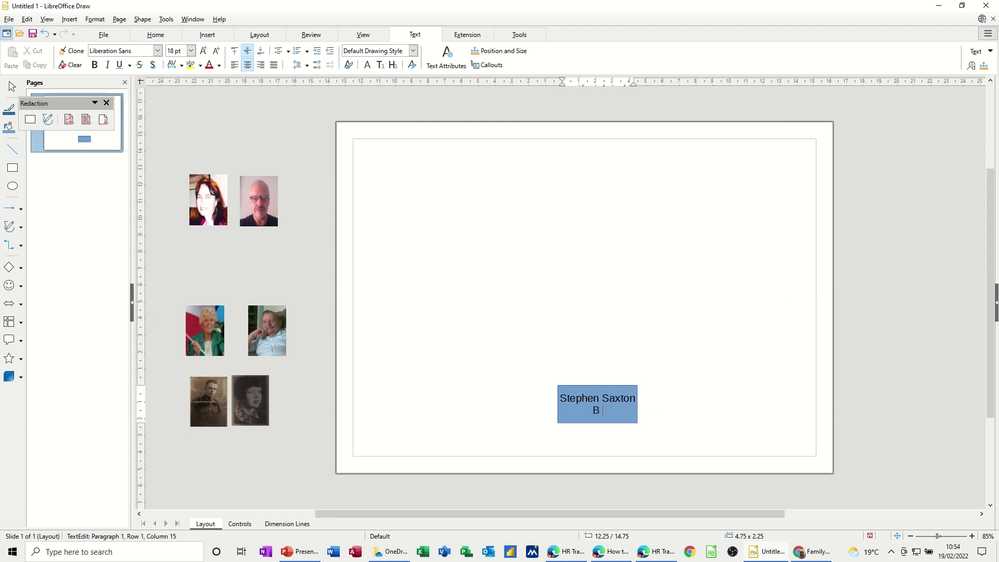
text(1957 -)
click(510, 411)
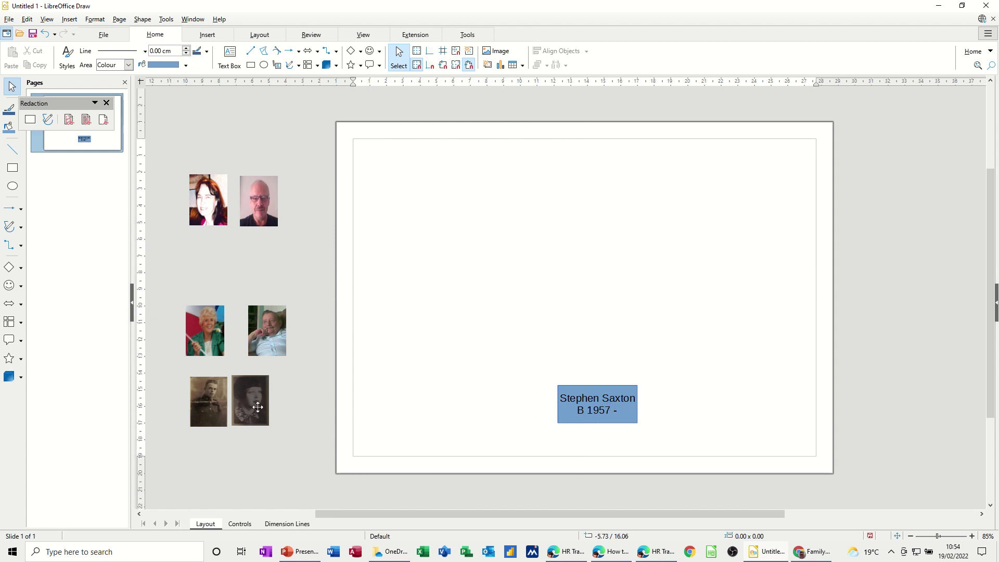
Step: Reduce all the text in the blue name box to 15 pt
key(BackSpace)
click(616, 413)
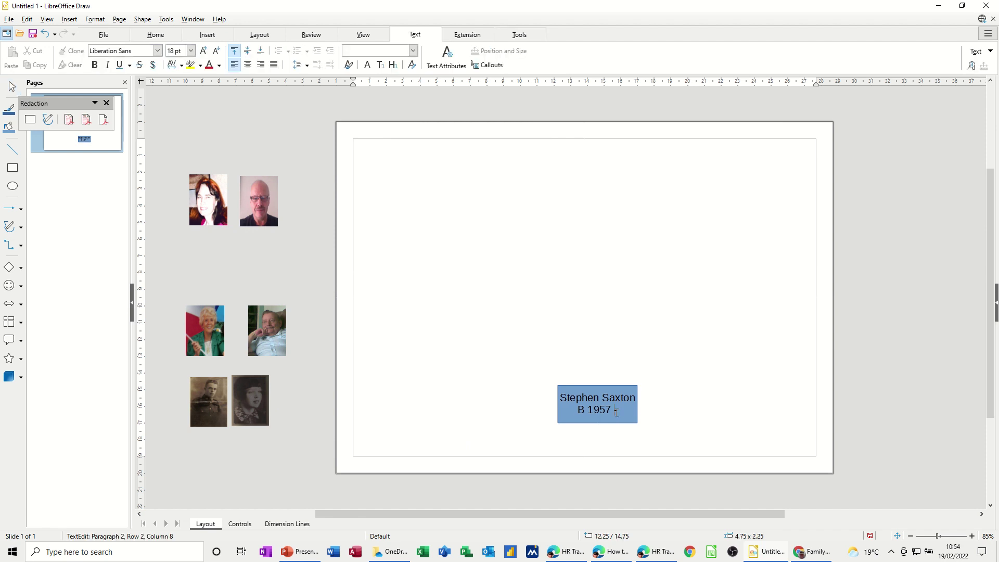
drag(616, 413, 559, 397)
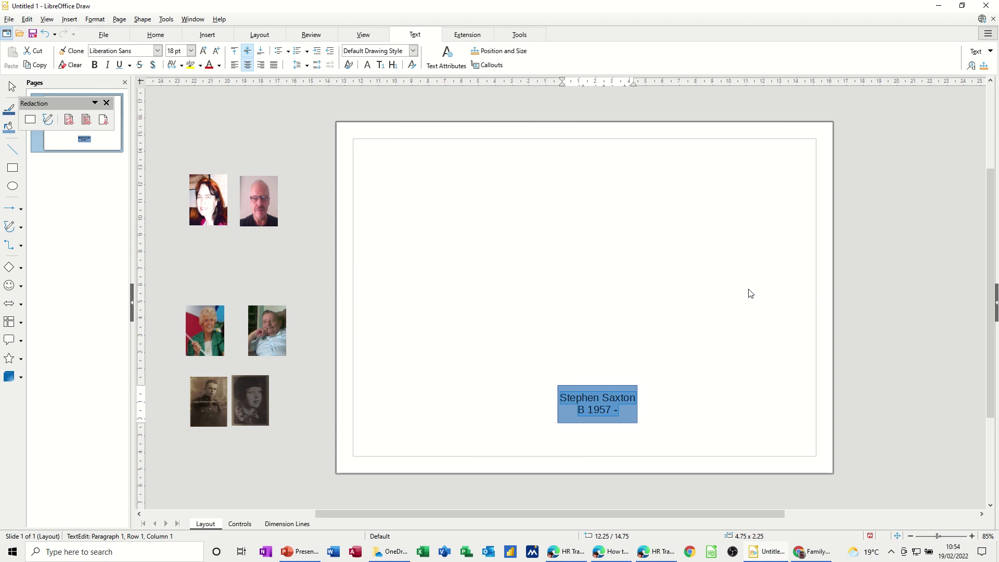
key(ctrl+bracketleft)
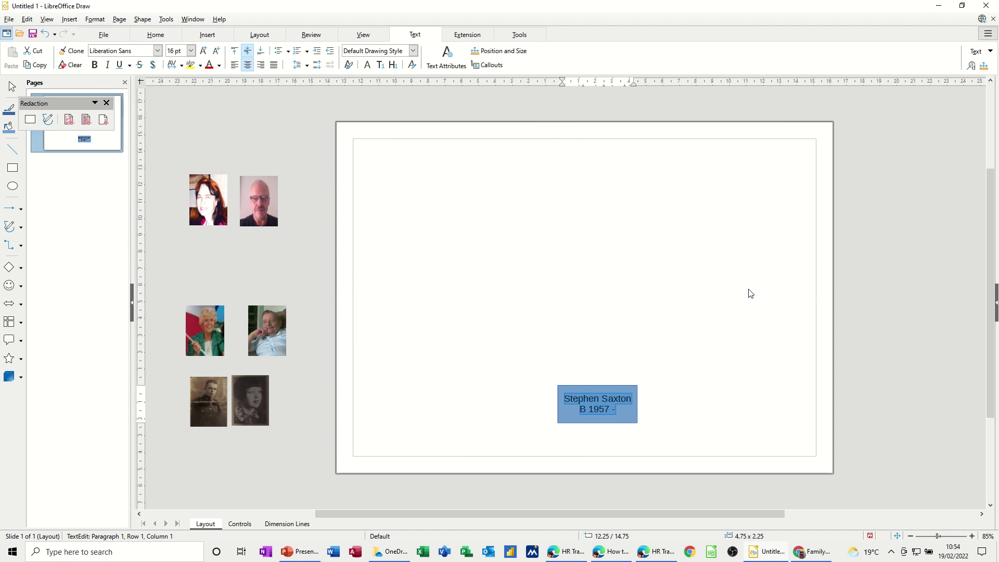
key(ctrl+bracketright)
key(ctrl+bracketleft)
key(ctrl+bracketleft)
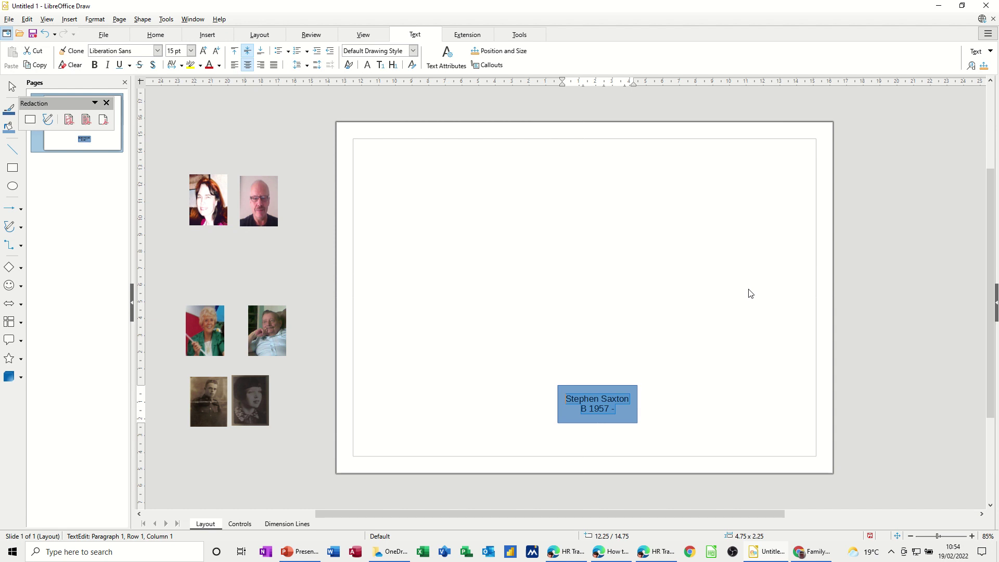
key(ctrl+bracketleft)
click(693, 409)
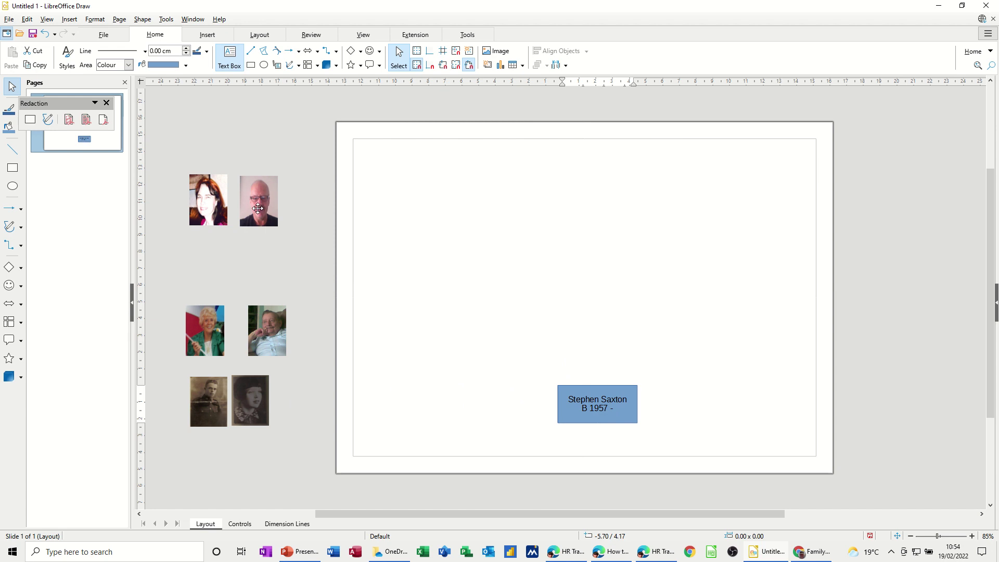
Step: Move the bald man's photo beside the blue box and stretch the box to the photo's height
drag(258, 208, 539, 405)
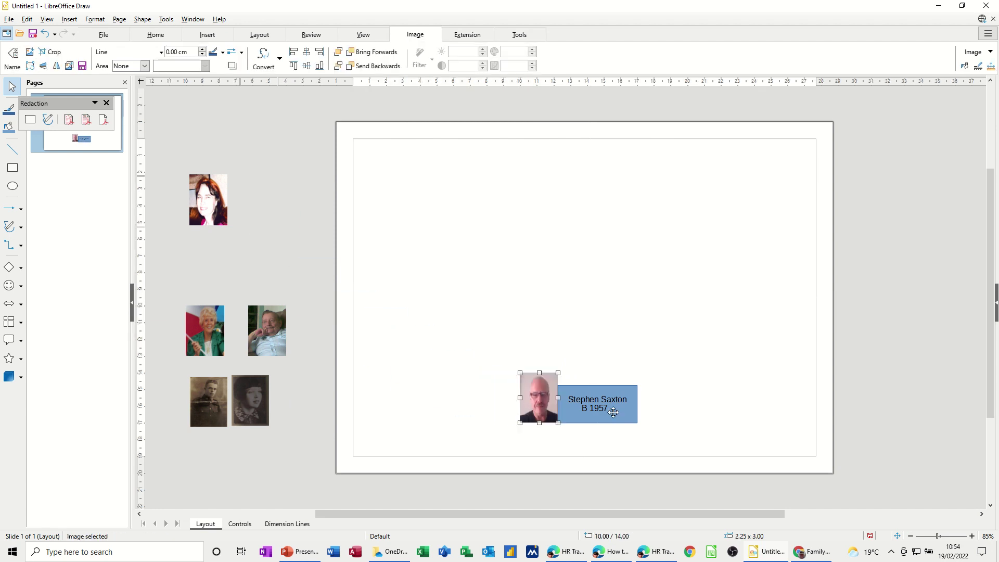
click(600, 392)
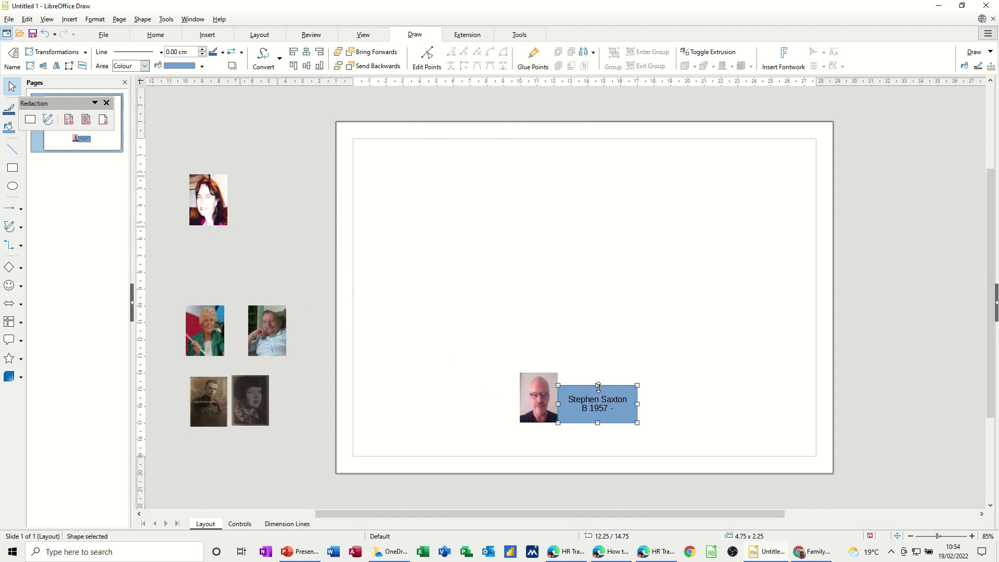
drag(597, 384, 597, 372)
click(682, 395)
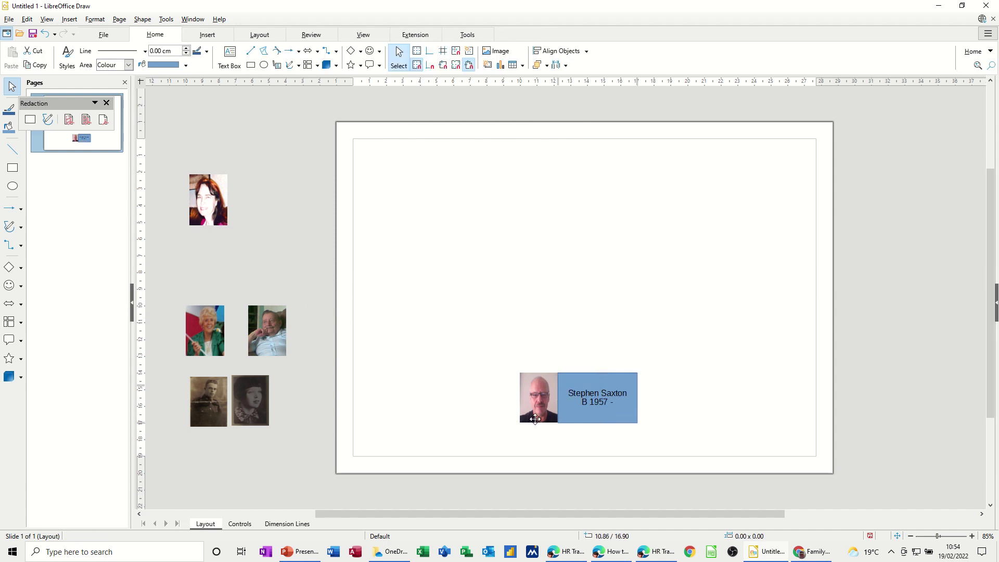
click(537, 415)
drag(539, 423, 540, 422)
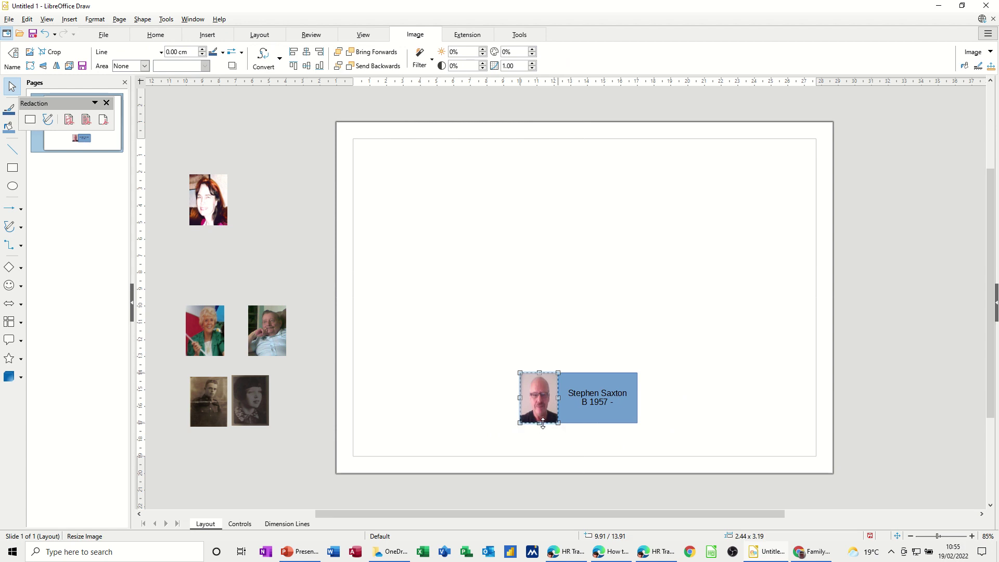
Step: Reopen the properties panel and select the photo together with the name box
click(616, 416)
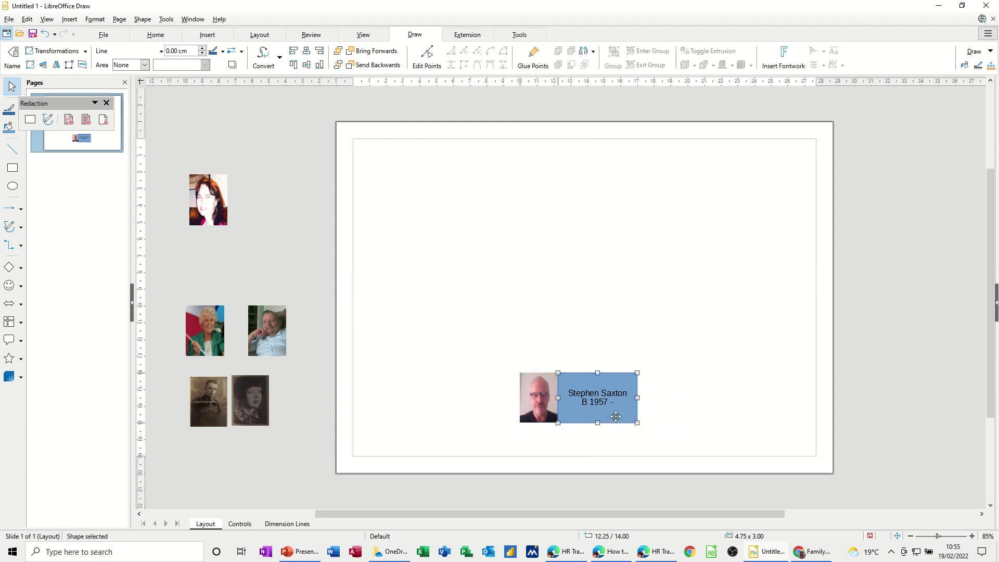
click(995, 307)
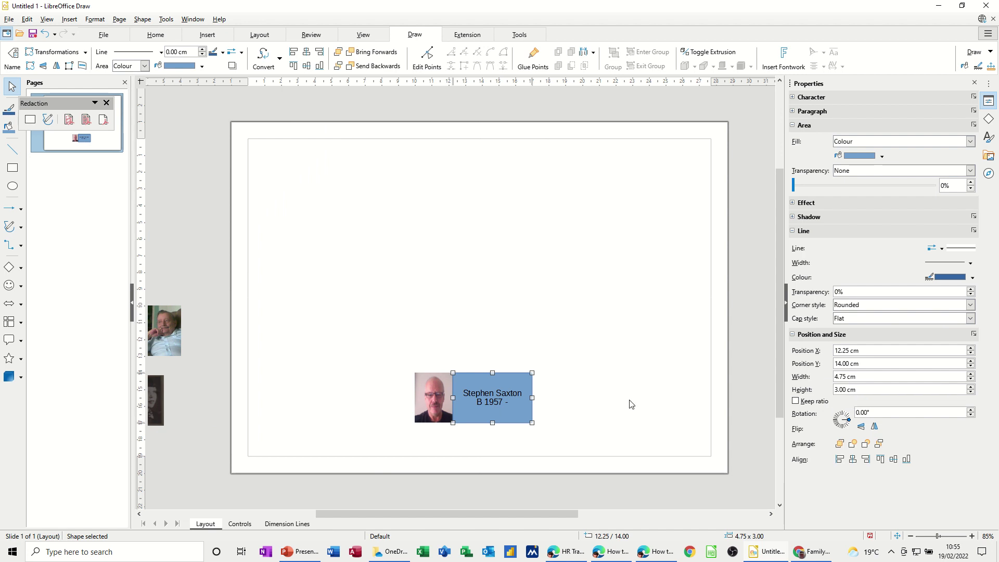
click(440, 401)
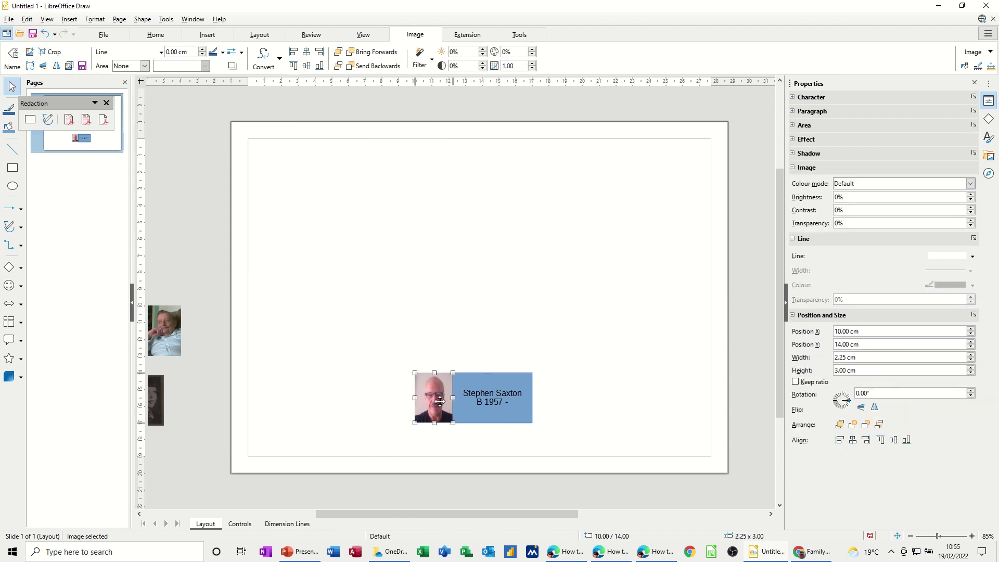
click(382, 374)
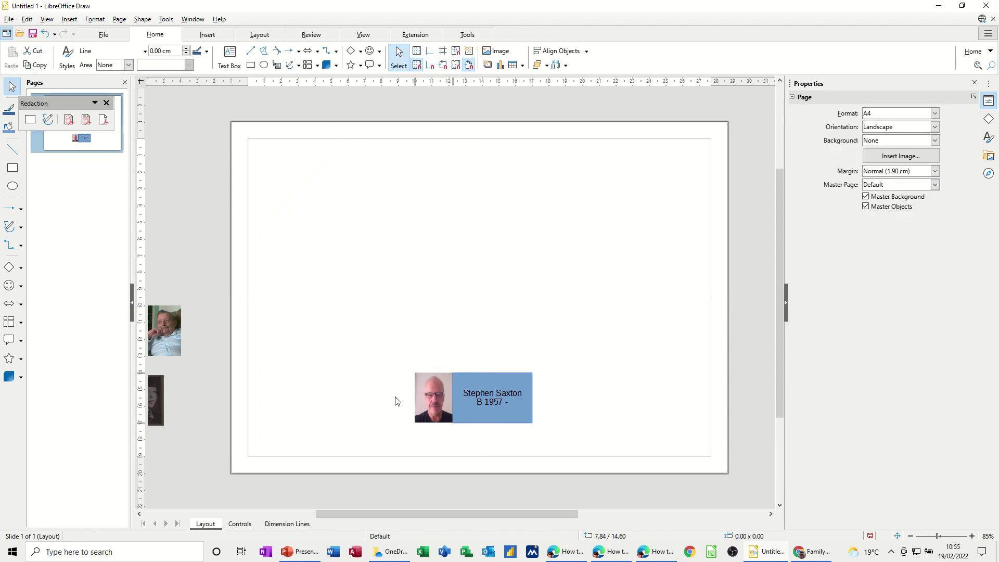
click(430, 393)
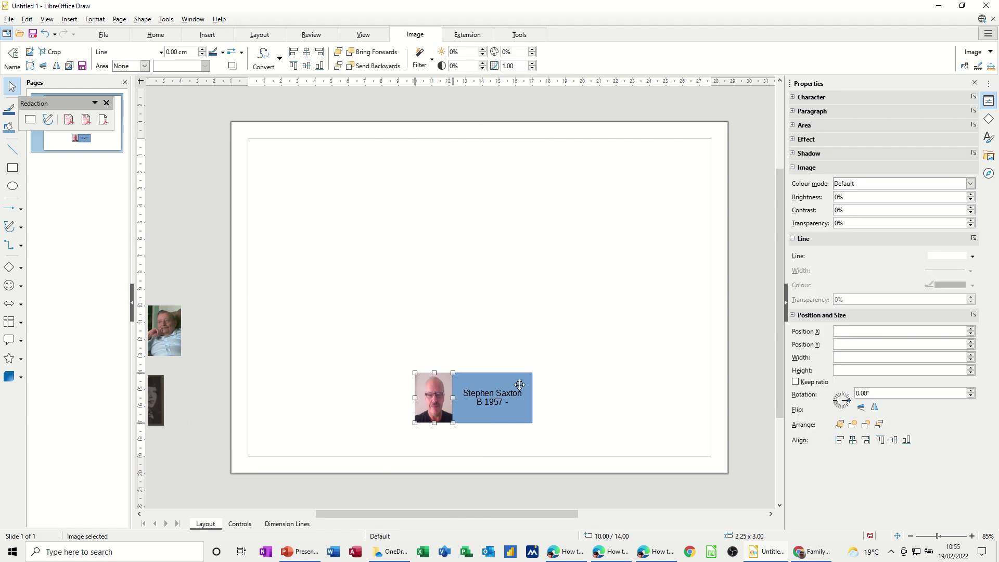
shift+click(517, 383)
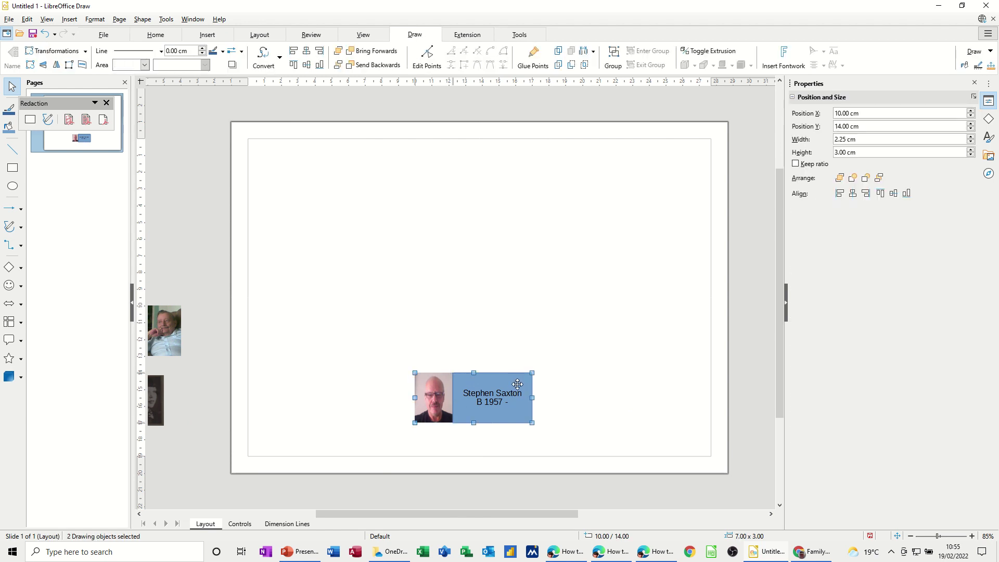
Step: Group the man's photo with his name box
right_click(517, 384)
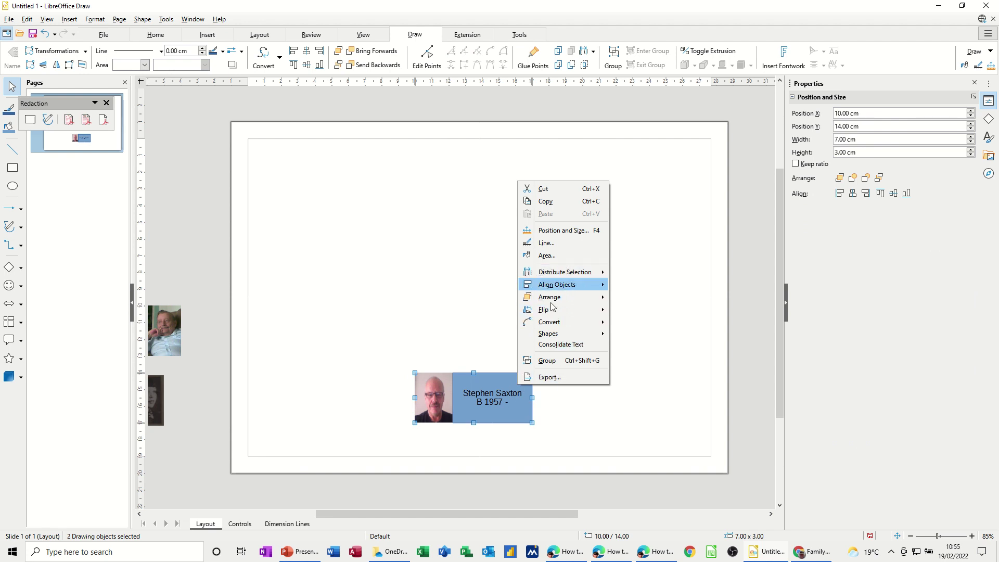
click(548, 360)
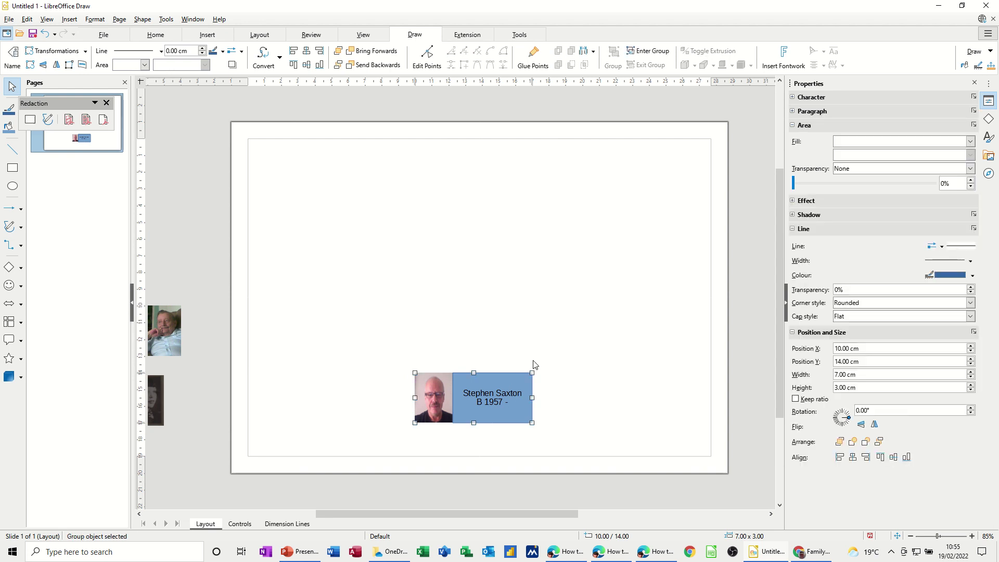
mouse_move(522, 381)
mouse_down()
mouse_move(538, 344)
mouse_move(527, 348)
mouse_move(519, 393)
mouse_up()
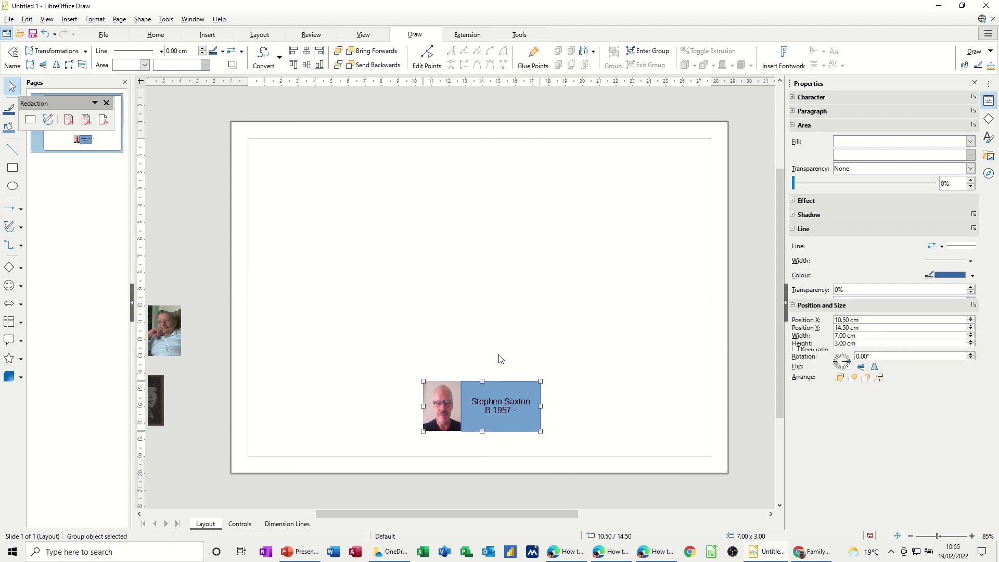
Step: Duplicate the group to the left, space both copies, and ungroup the left copy
drag(495, 386, 345, 385)
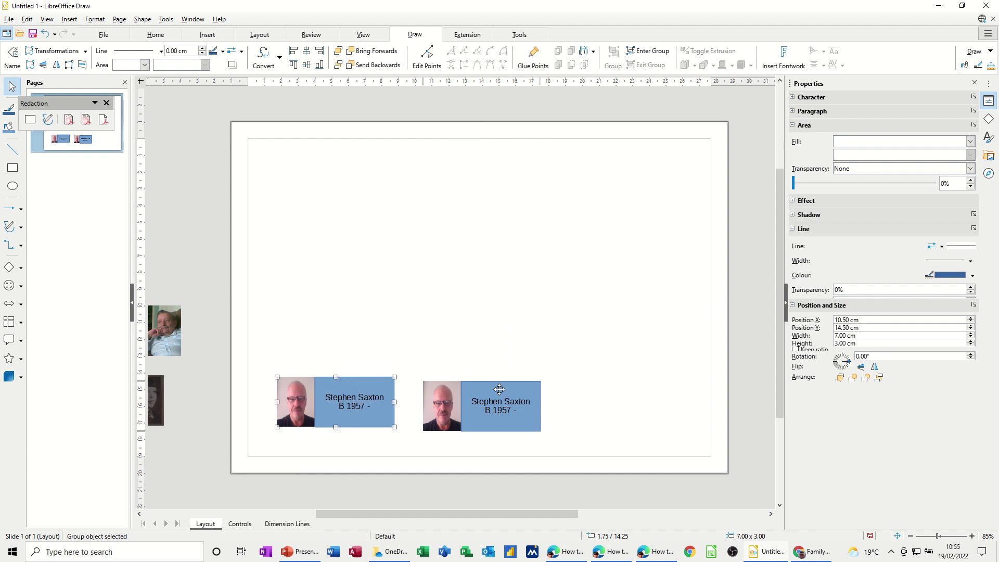
drag(503, 390, 591, 390)
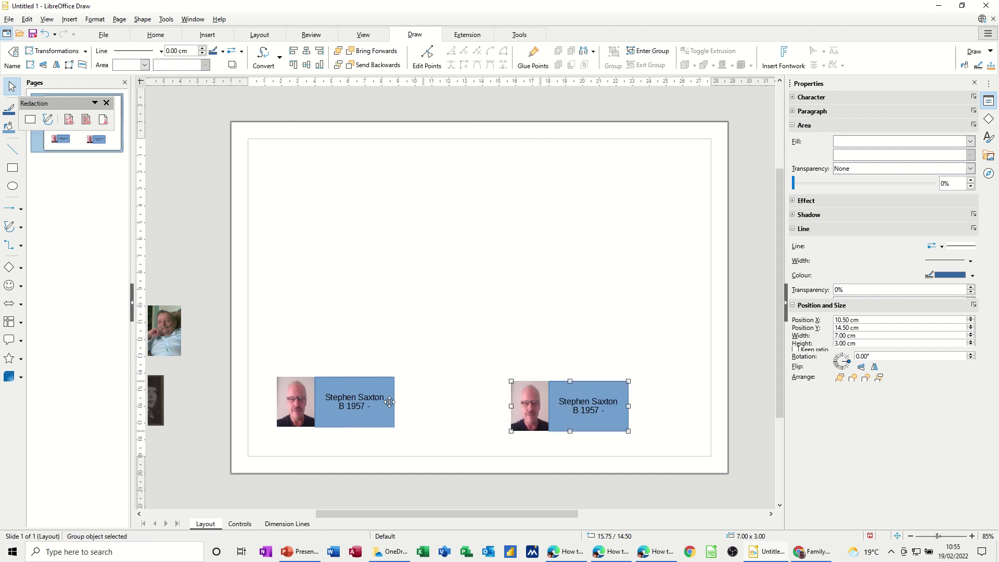
drag(380, 410, 431, 426)
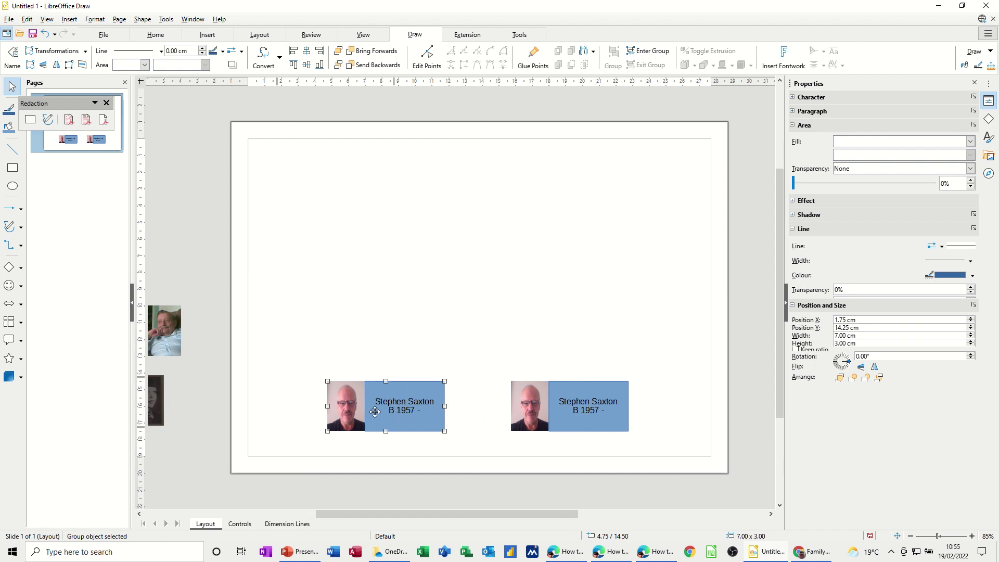
right_click(363, 408)
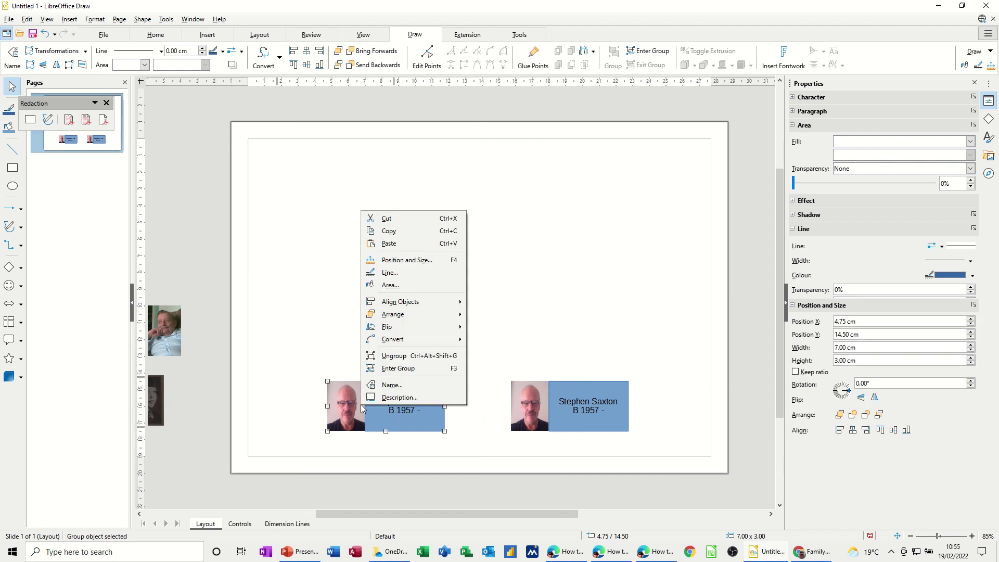
click(392, 356)
Step: Replace the man's photo in the left pair with the woman's photo, moving his off the page
click(307, 419)
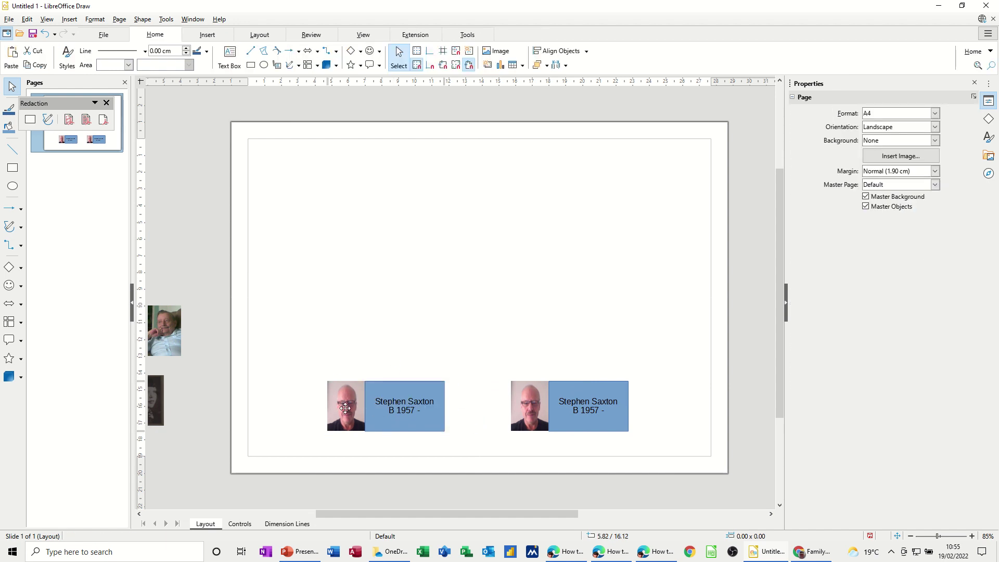
click(354, 405)
drag(354, 406, 320, 360)
drag(341, 515, 293, 516)
drag(226, 208, 469, 412)
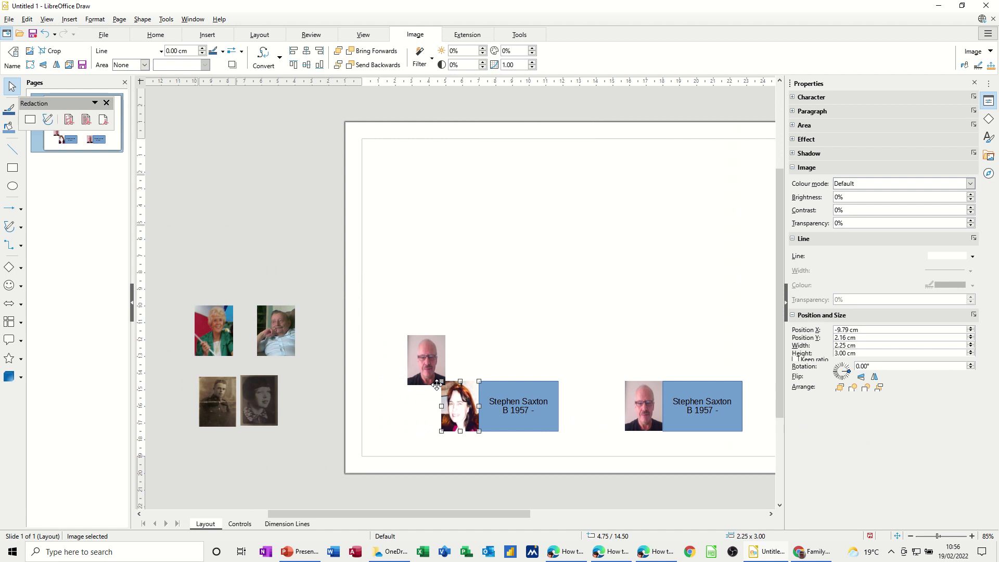
click(422, 358)
drag(300, 292, 229, 246)
click(462, 397)
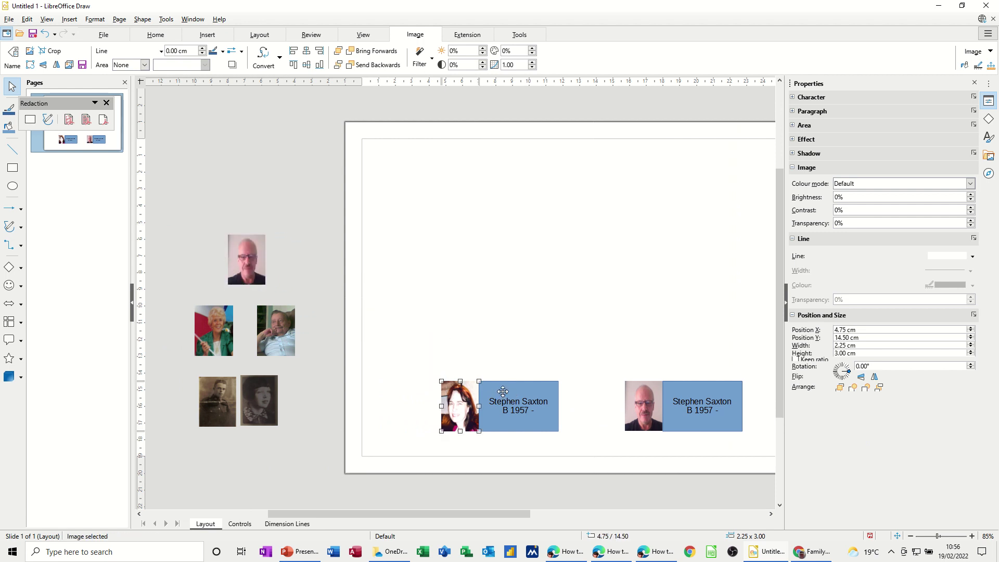
shift+click(502, 391)
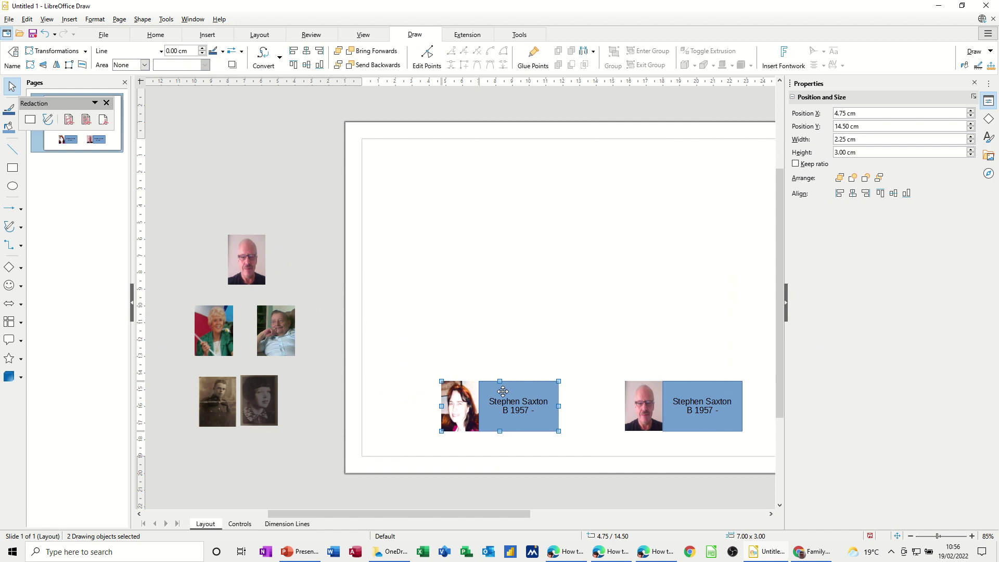
Step: Change the left label to the woman's name with birth line 'B 1960 -'
double_click(534, 403)
double_click(503, 401)
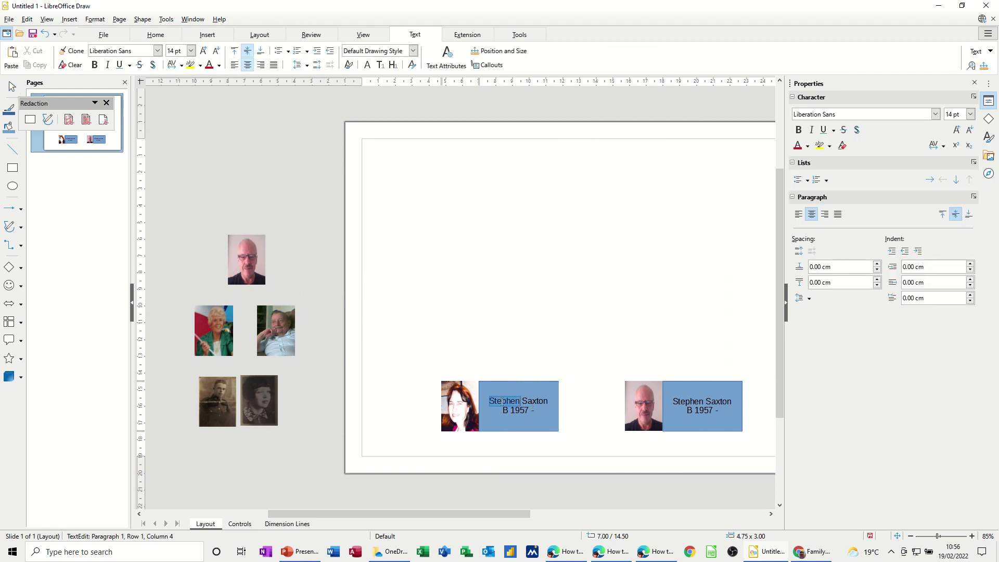
text(Alan)
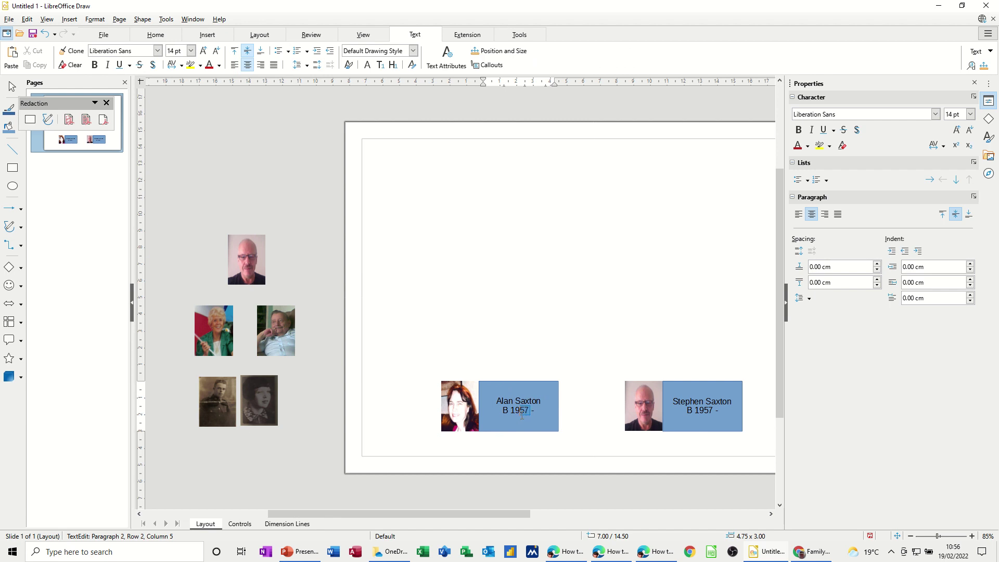
text(60)
click(575, 412)
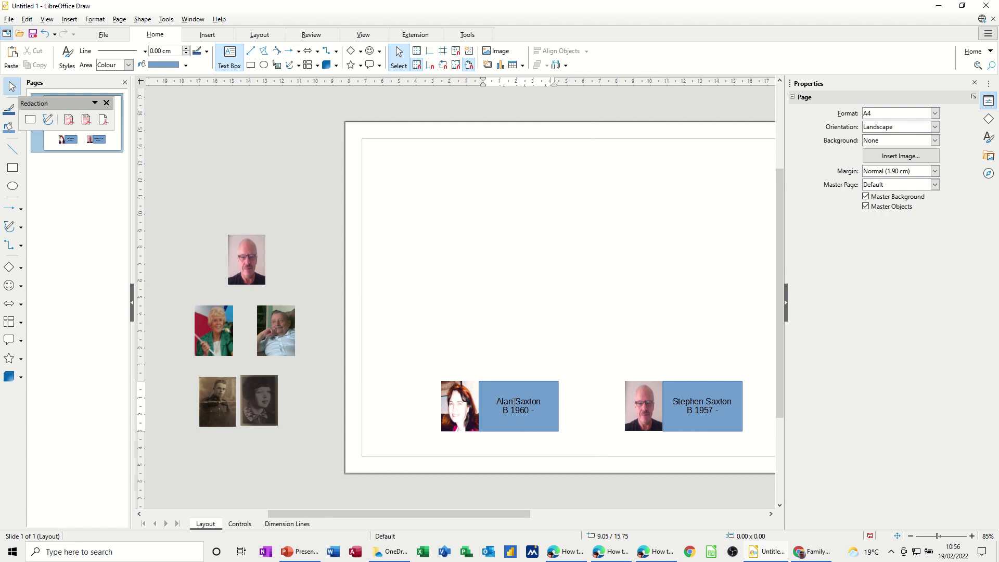
click(514, 402)
text(a)
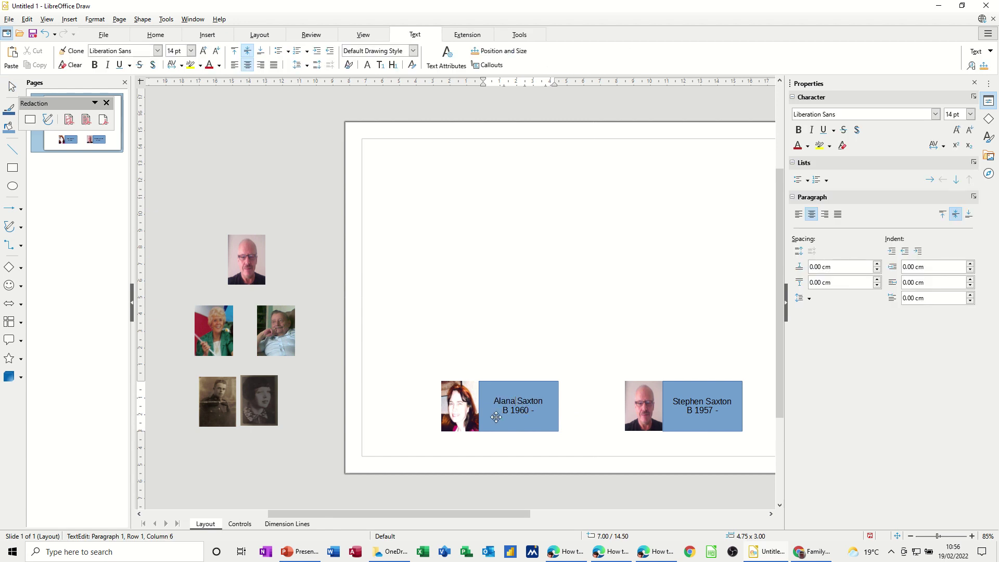
Step: Group the woman's photo with her name box
click(455, 405)
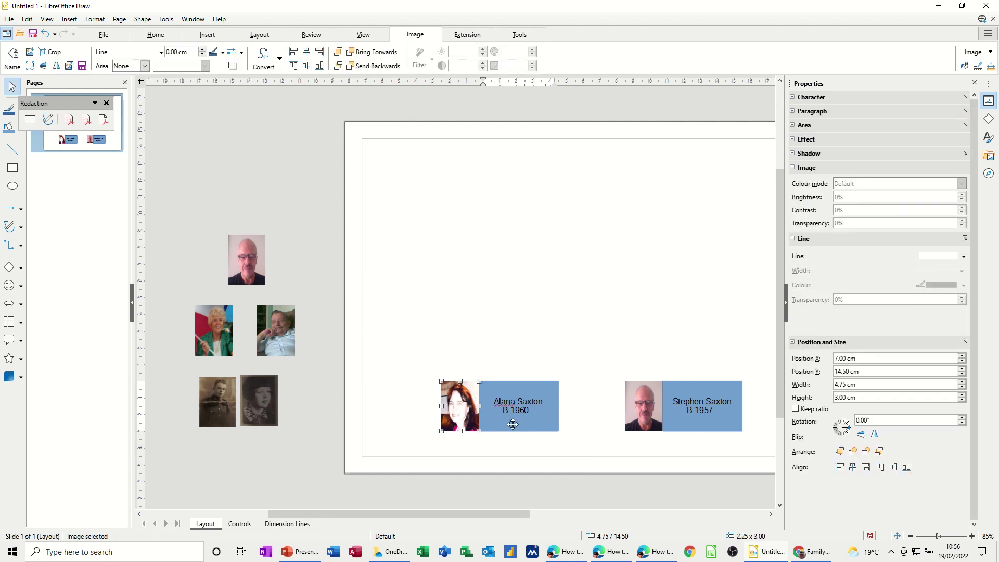
shift+click(504, 424)
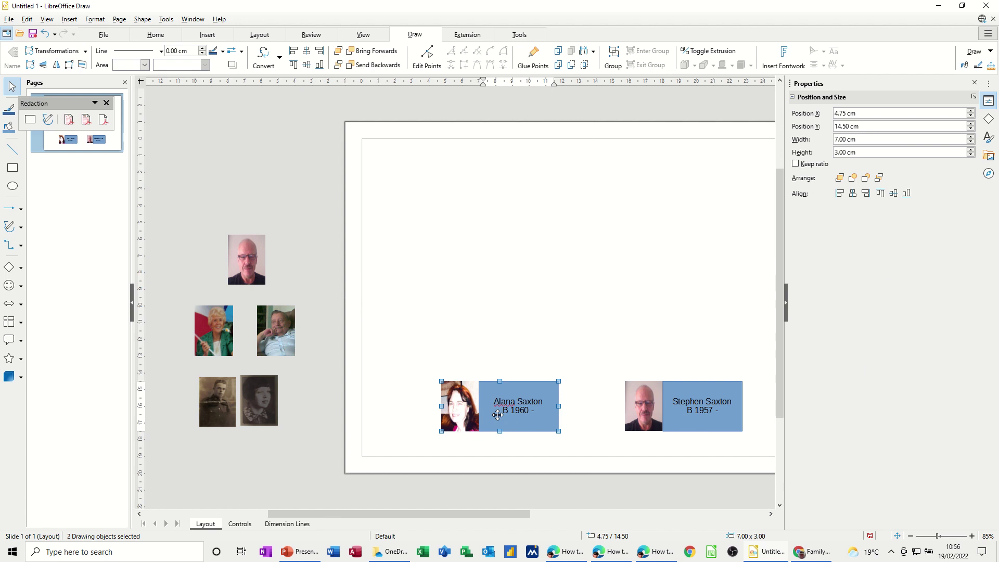
right_click(497, 414)
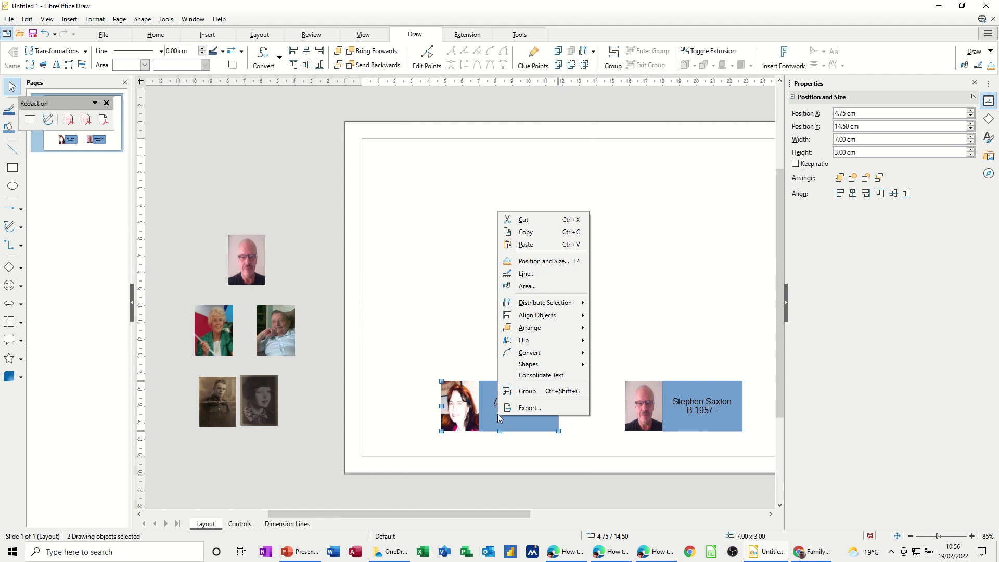
click(523, 391)
click(465, 352)
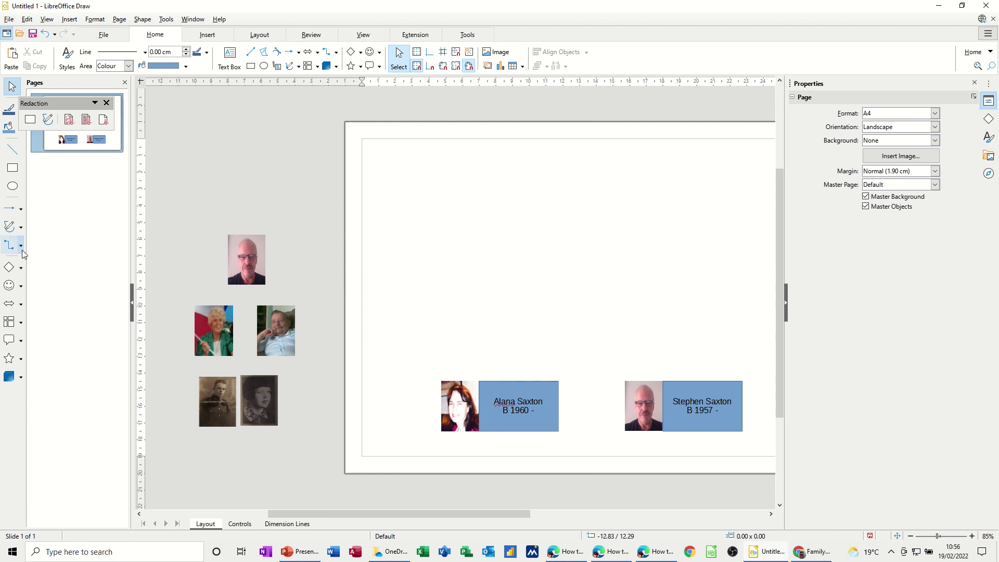
Step: Link the two bottom name boxes with a straight connector styled Double Dash Dot
click(21, 248)
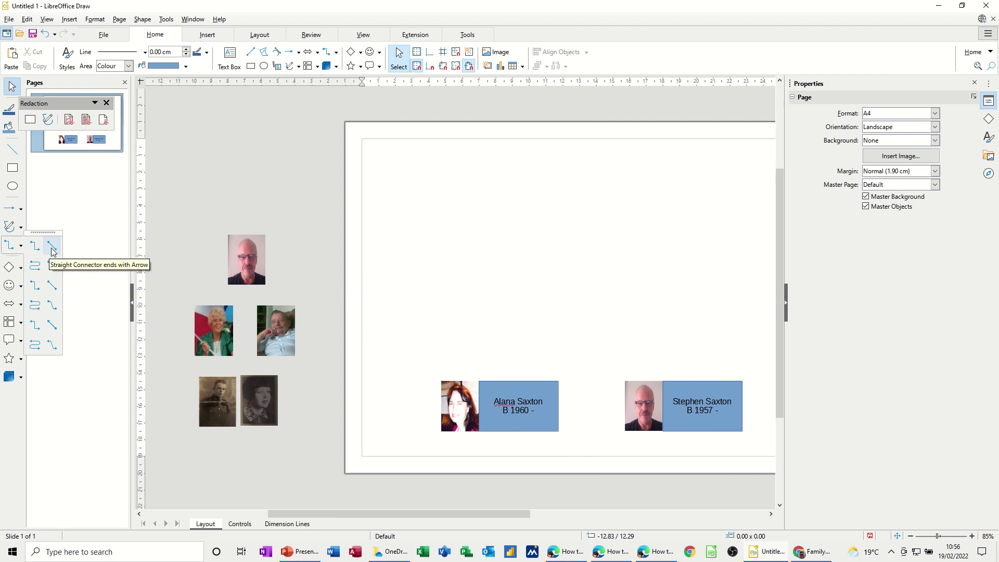
click(52, 286)
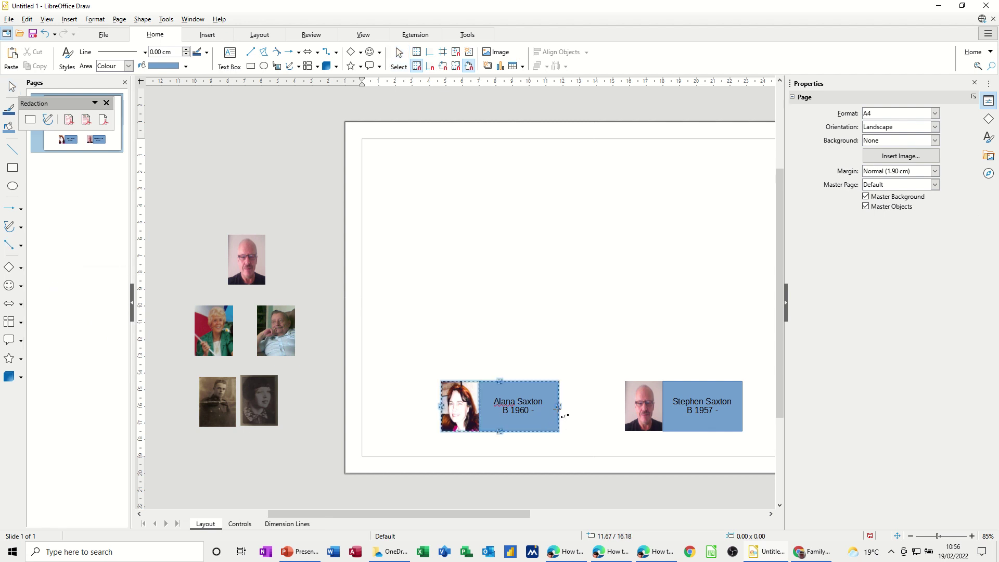
drag(559, 406, 626, 407)
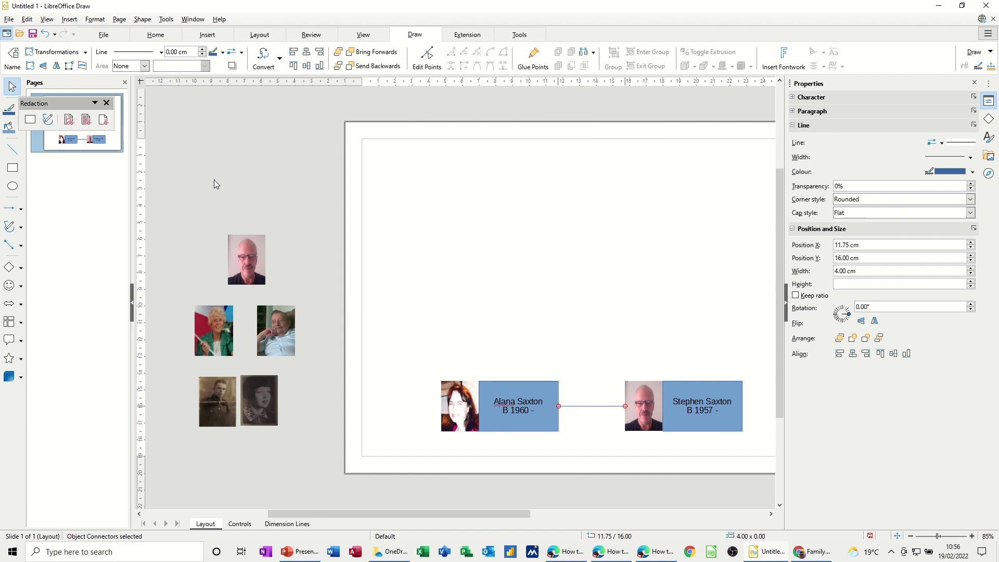
click(161, 52)
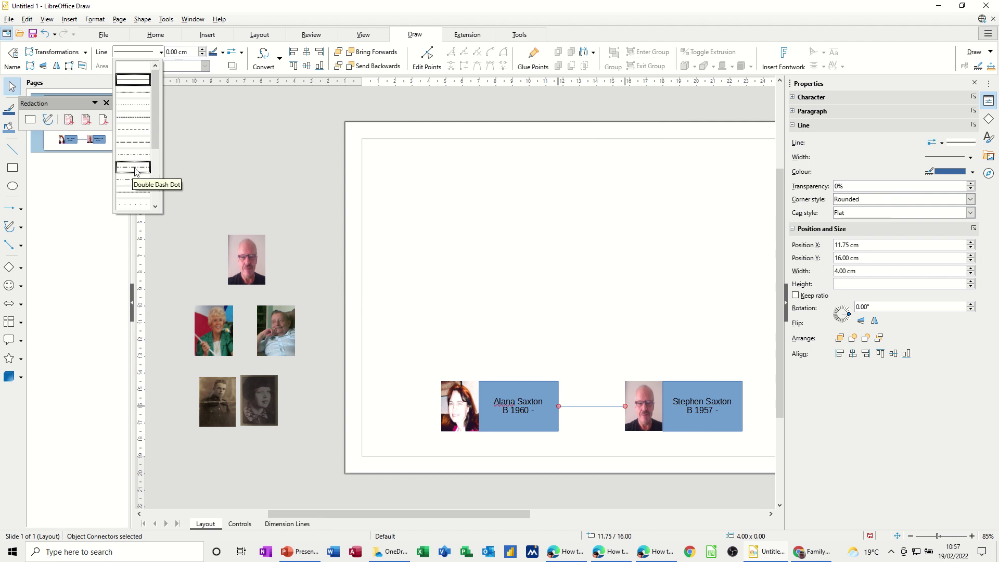
click(135, 171)
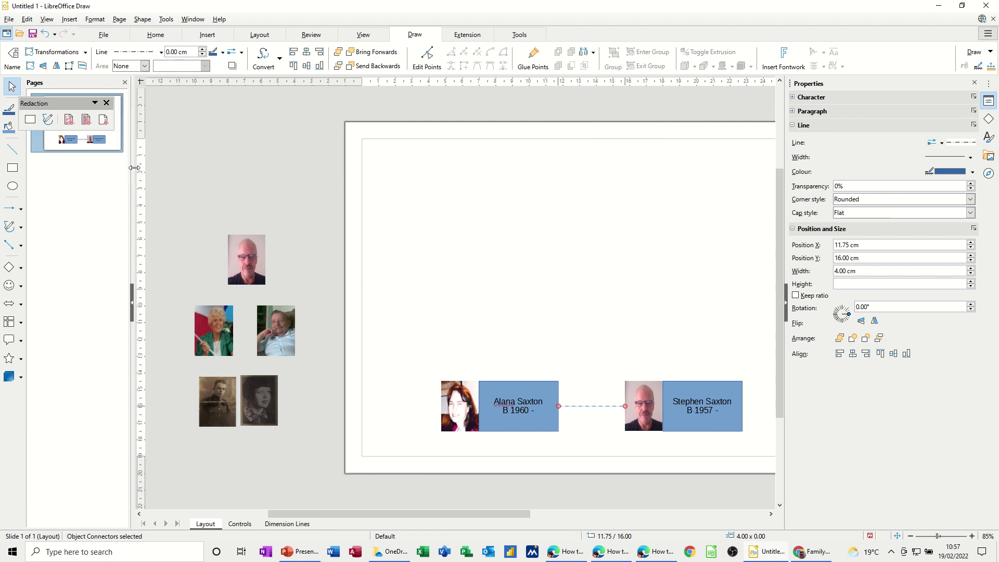
click(588, 429)
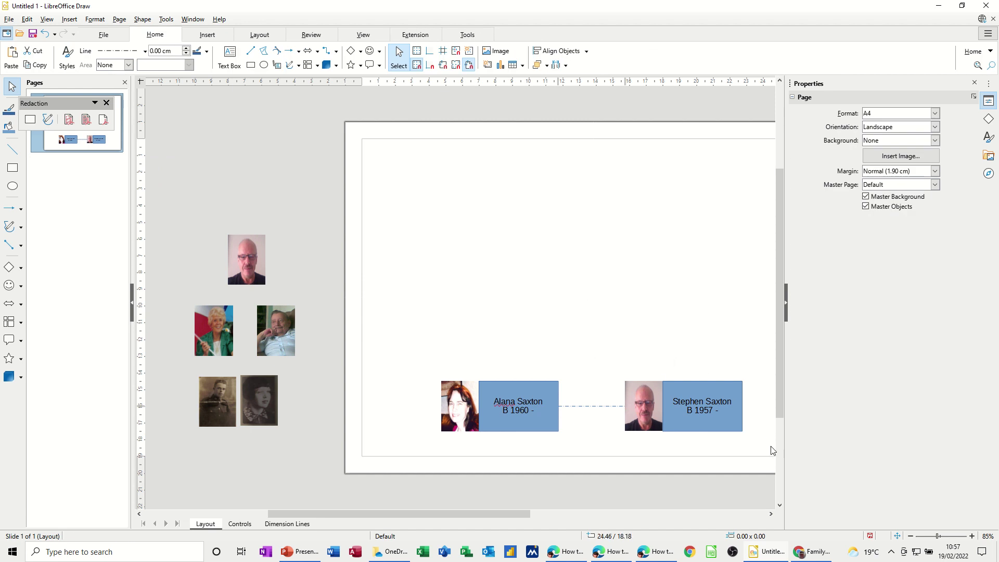
drag(489, 514, 552, 518)
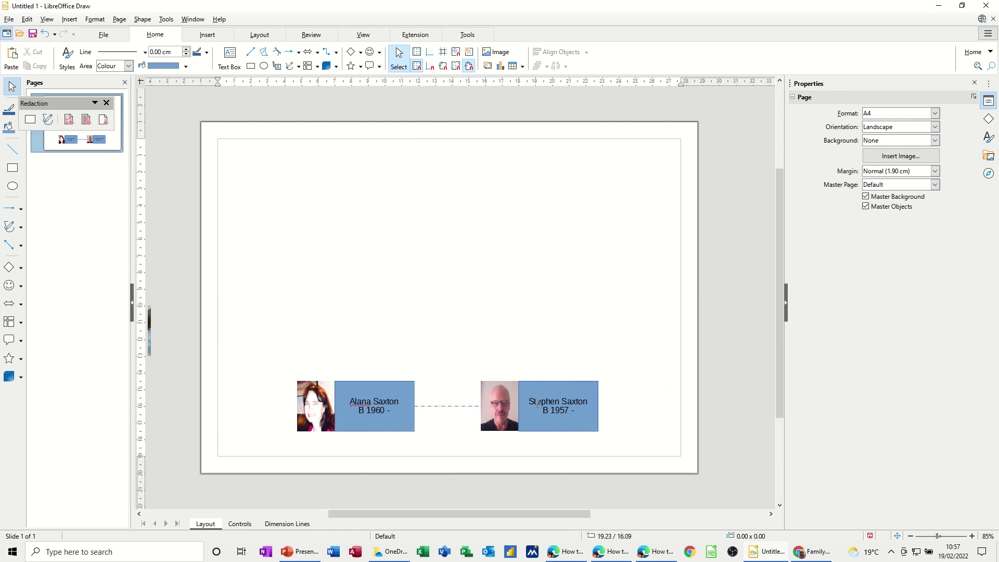
Step: Place two copies of the man's group above the bottom row and shift the bottom row left
click(530, 390)
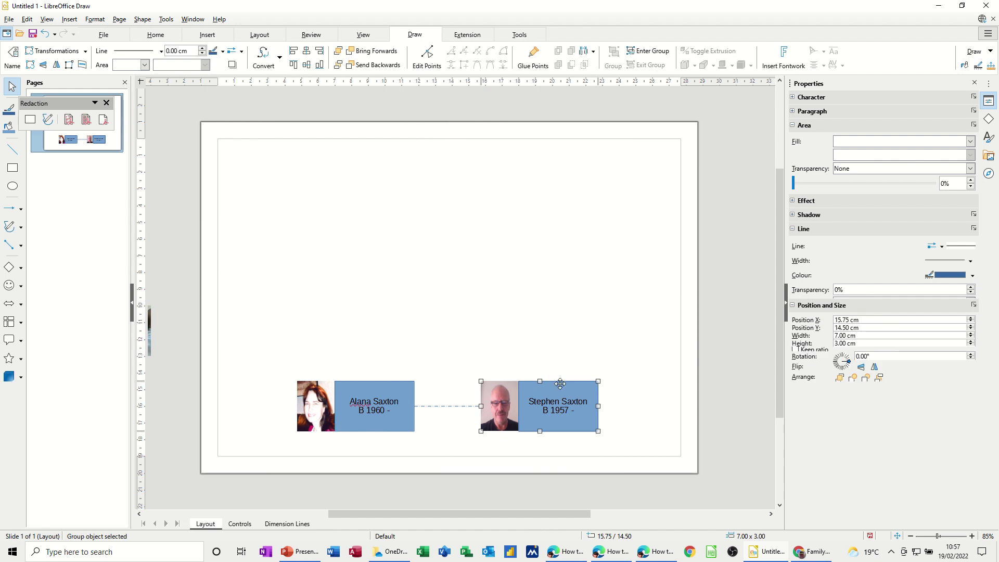
drag(557, 388, 440, 281)
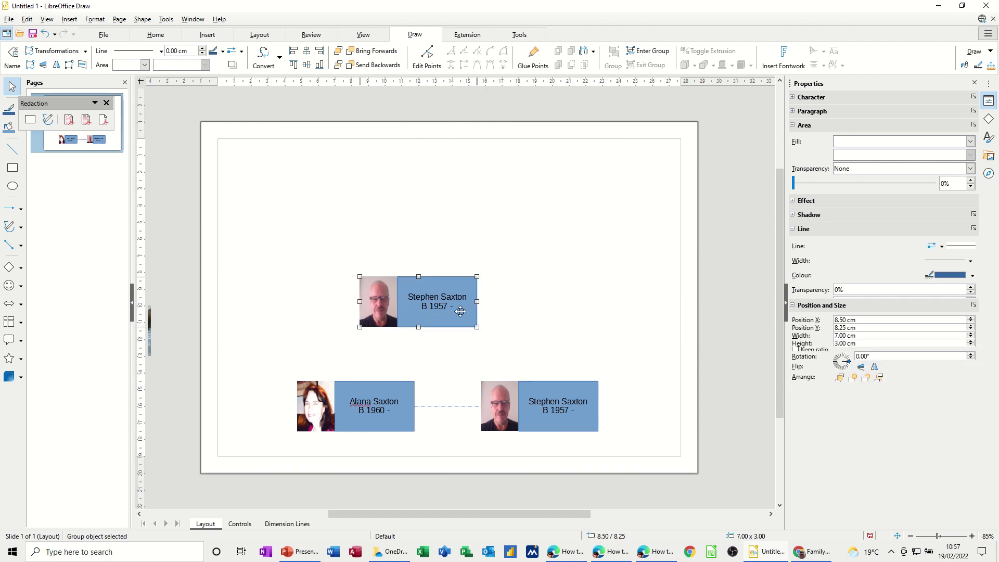
drag(461, 311, 711, 315)
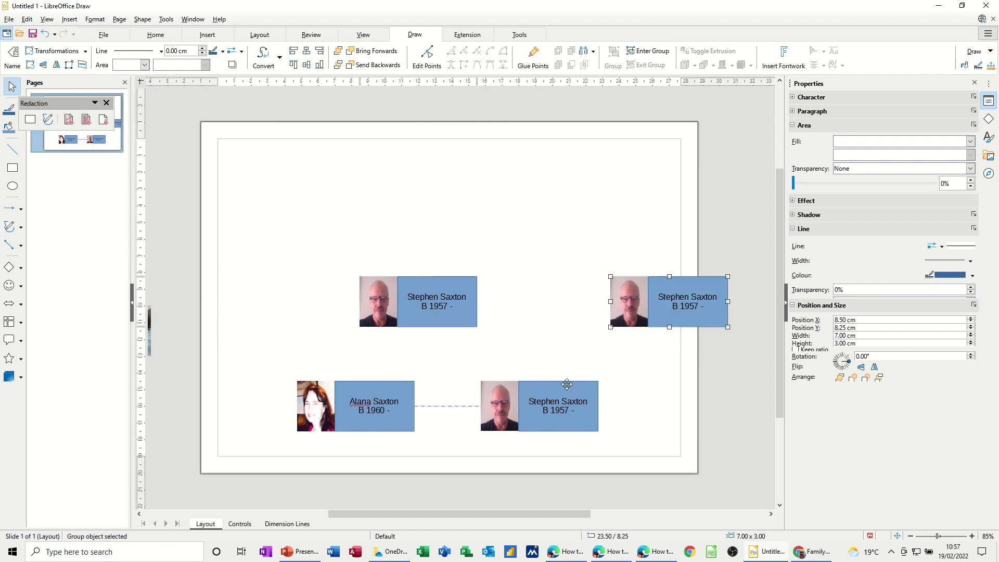
mouse_move(270, 373)
mouse_down()
mouse_move(457, 464)
mouse_move(493, 463)
mouse_up()
mouse_move(256, 356)
mouse_down()
mouse_move(374, 443)
mouse_move(481, 461)
mouse_move(644, 452)
mouse_up()
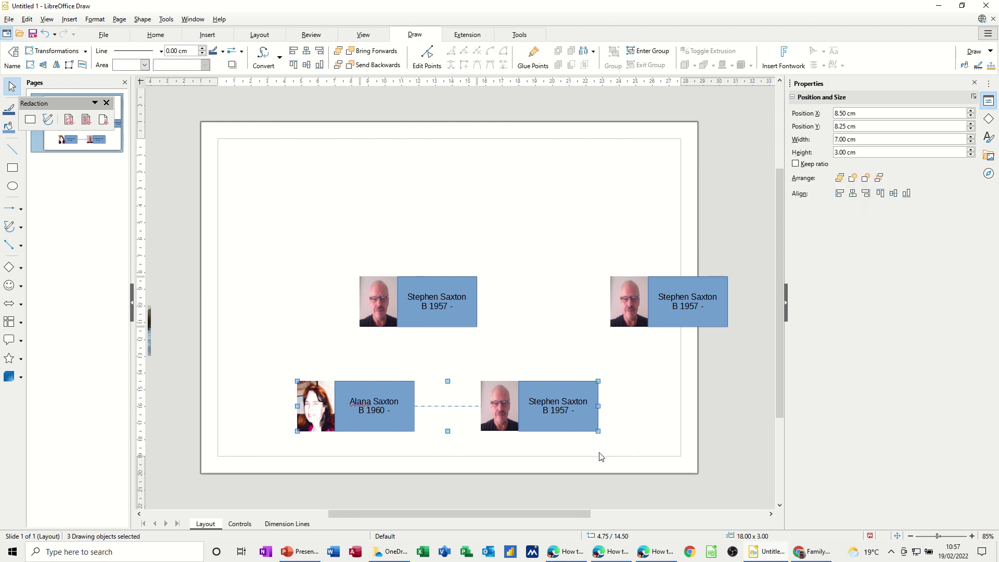
drag(507, 429, 466, 428)
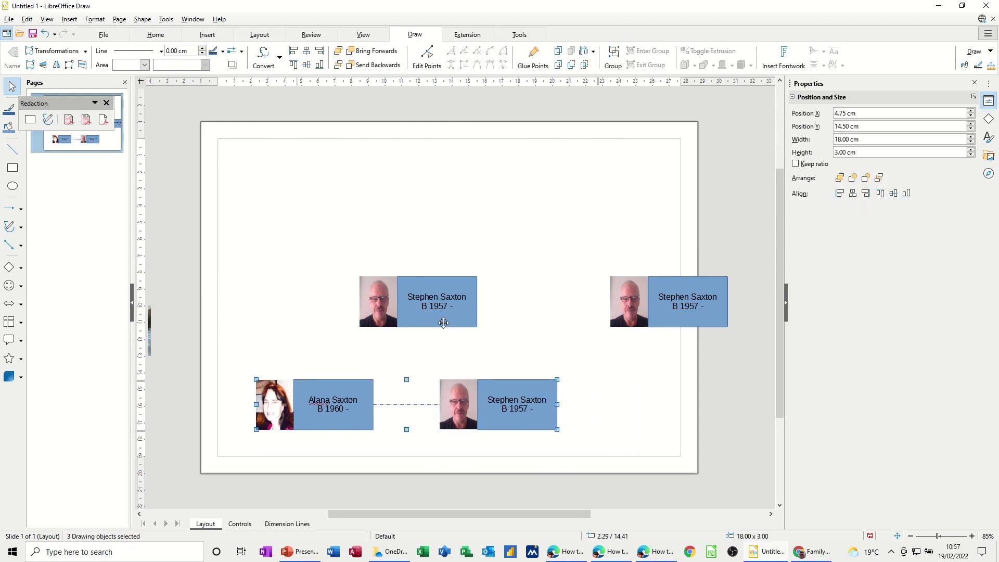
Step: Spread the two upper groups apart and level them, nudging the right one up
drag(434, 319, 383, 326)
drag(656, 320, 592, 331)
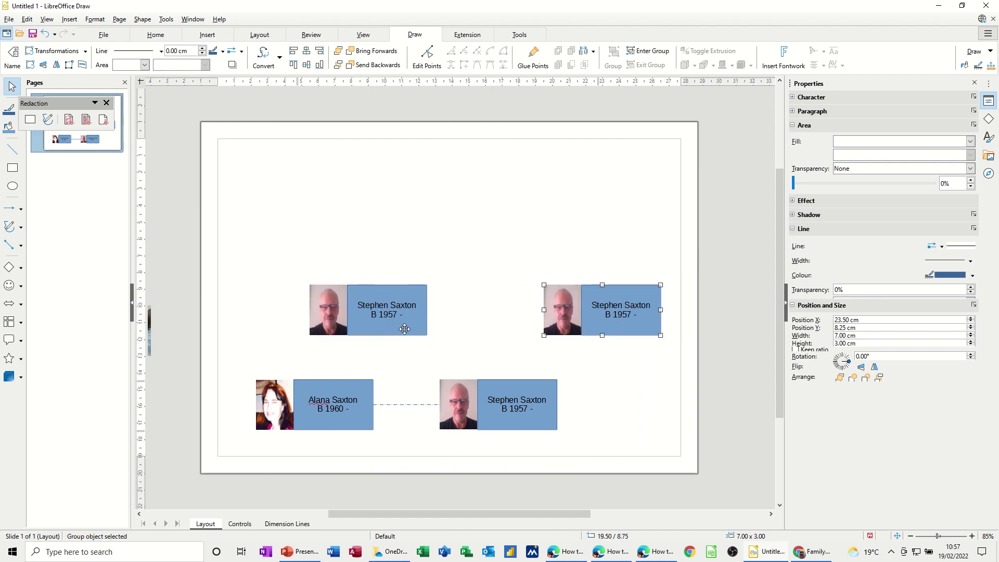
drag(403, 328, 411, 328)
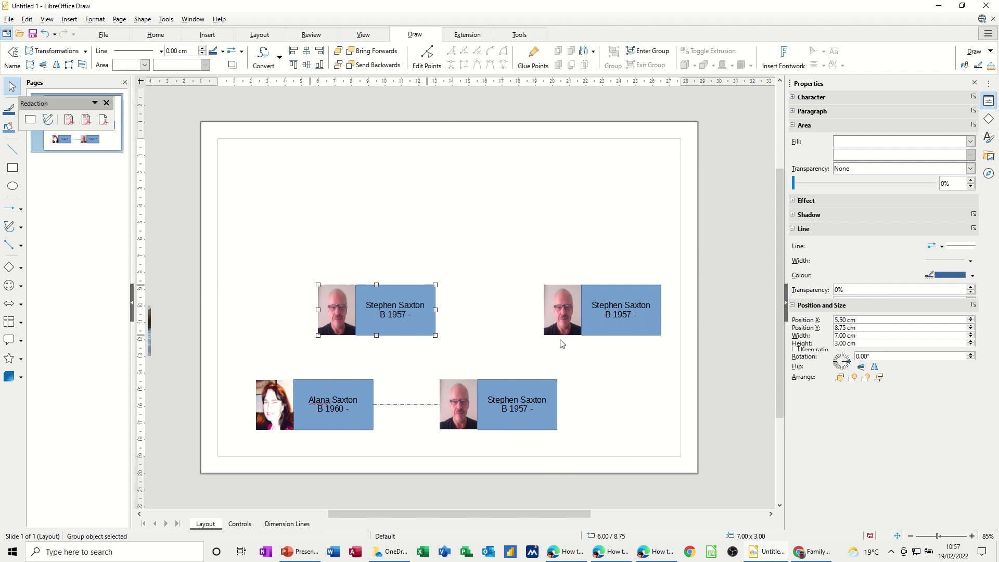
drag(615, 327, 629, 327)
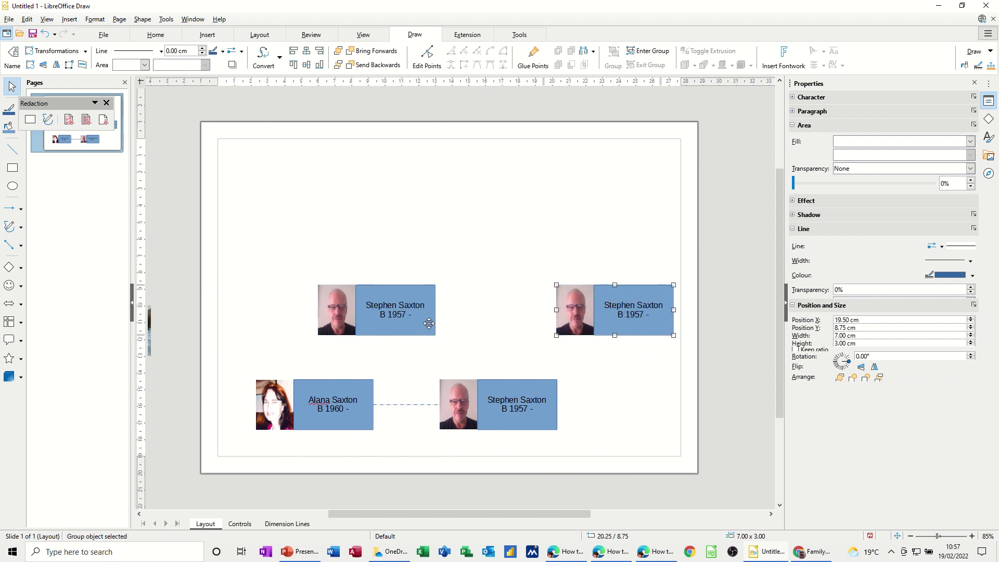
drag(427, 322, 427, 317)
click(605, 383)
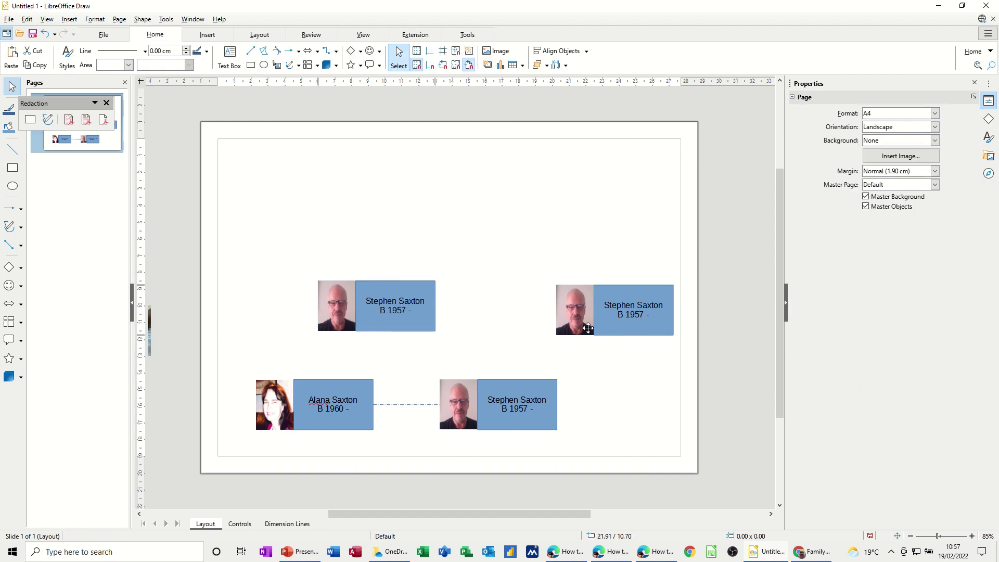
click(620, 333)
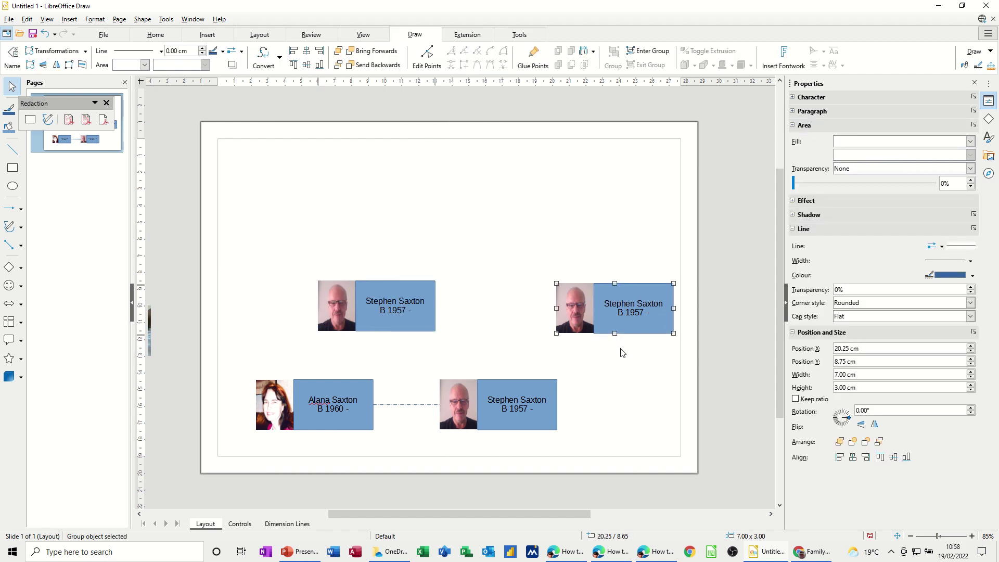
key(Up)
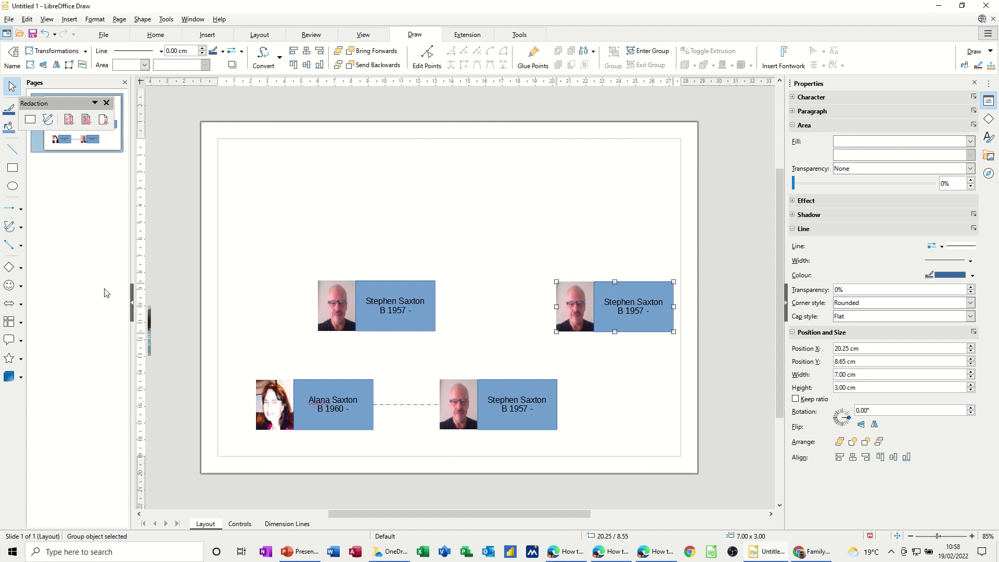
click(21, 245)
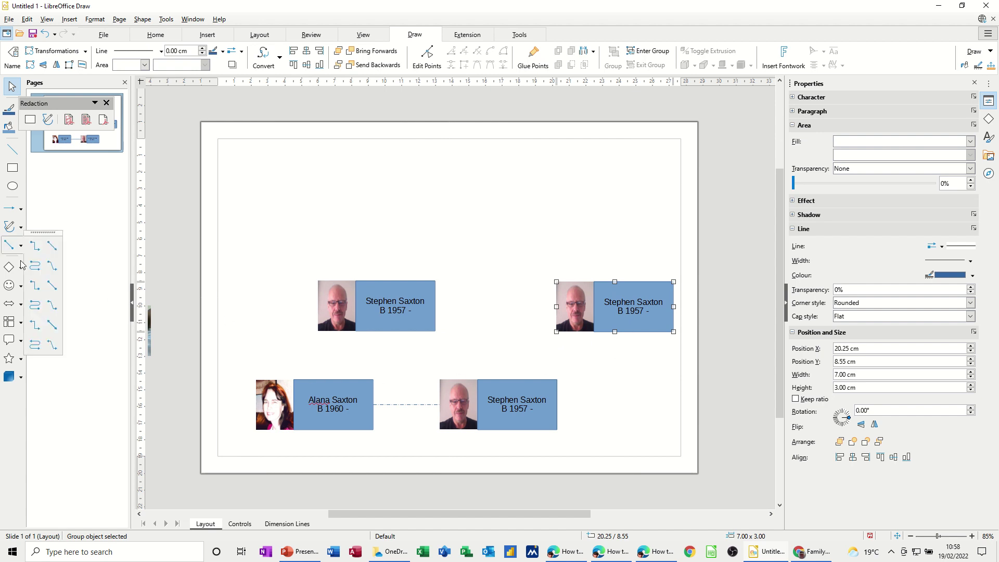
Step: Run elbow connectors from both upper groups down to the top of the lower right box
click(34, 246)
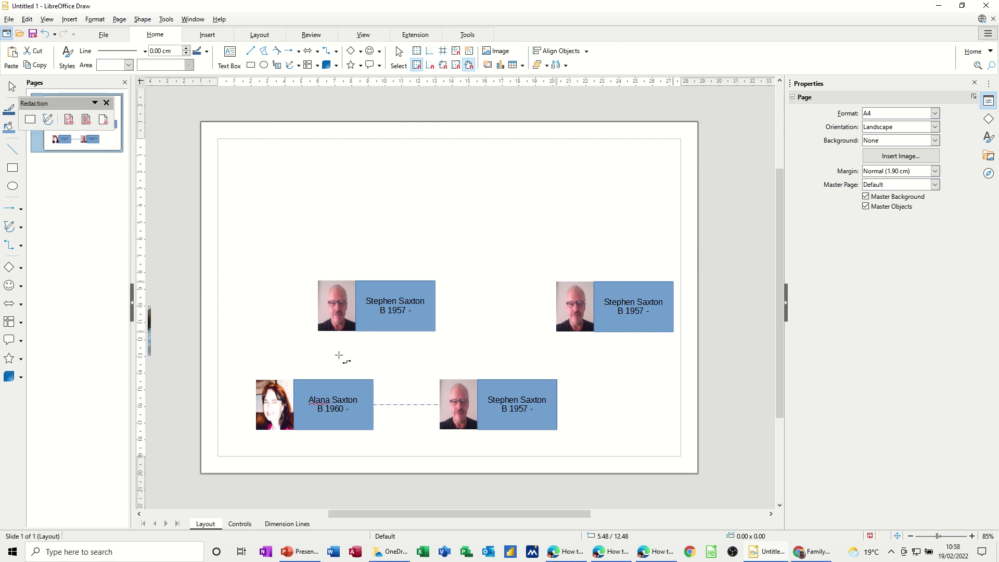
mouse_move(392, 336)
mouse_down()
mouse_move(457, 351)
mouse_move(507, 381)
mouse_move(499, 380)
mouse_up()
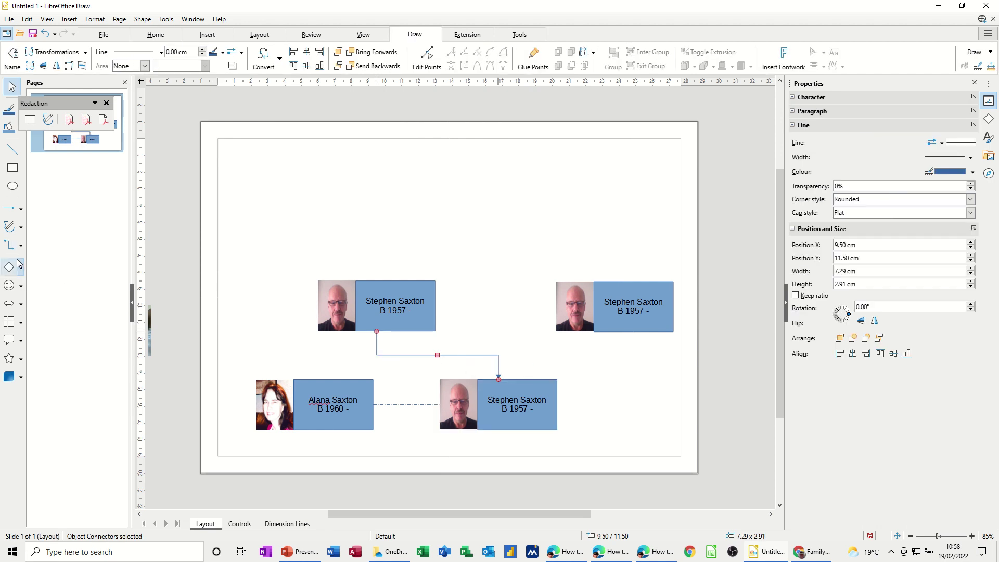
click(9, 244)
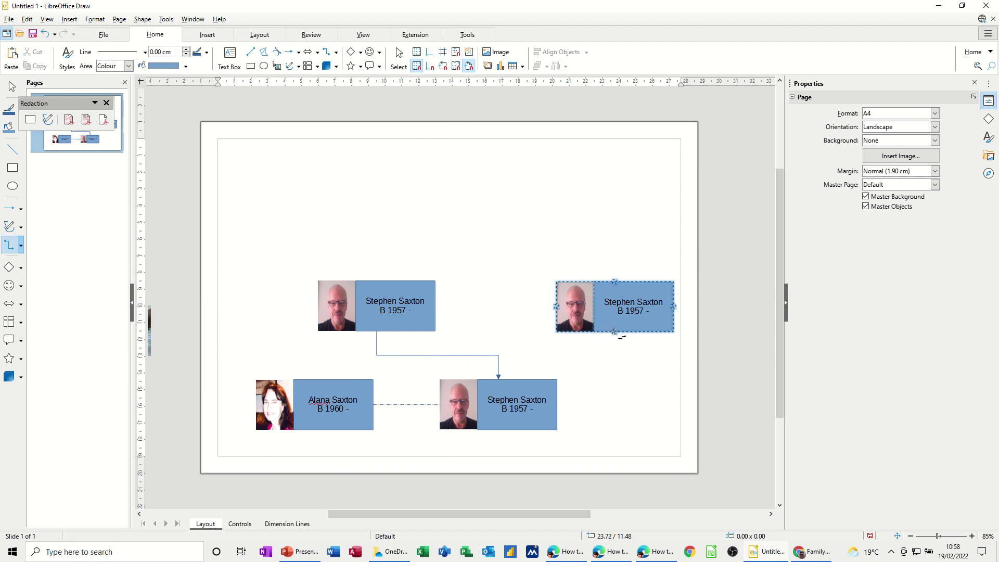
mouse_move(624, 337)
mouse_down()
mouse_move(531, 359)
mouse_move(499, 381)
mouse_up()
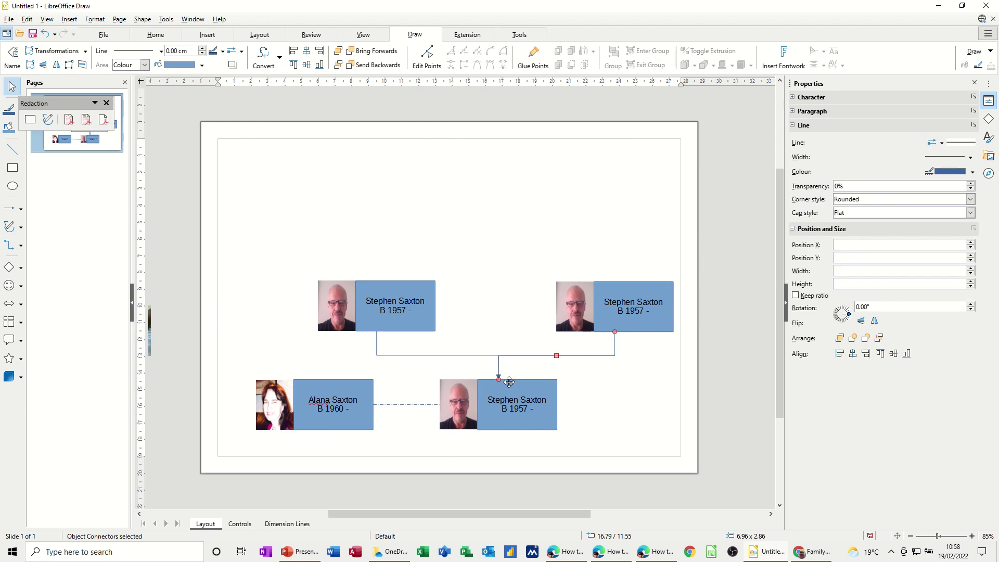
click(483, 247)
click(366, 298)
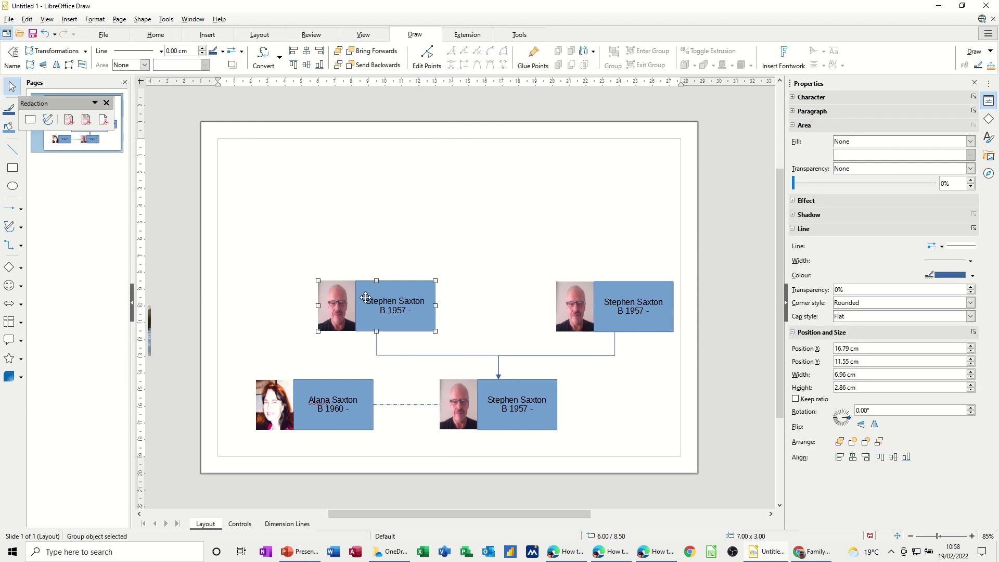
Step: Ungroup the top-left name box, move its man's photo off the page, and drag in the grey-haired woman's photo
right_click(365, 293)
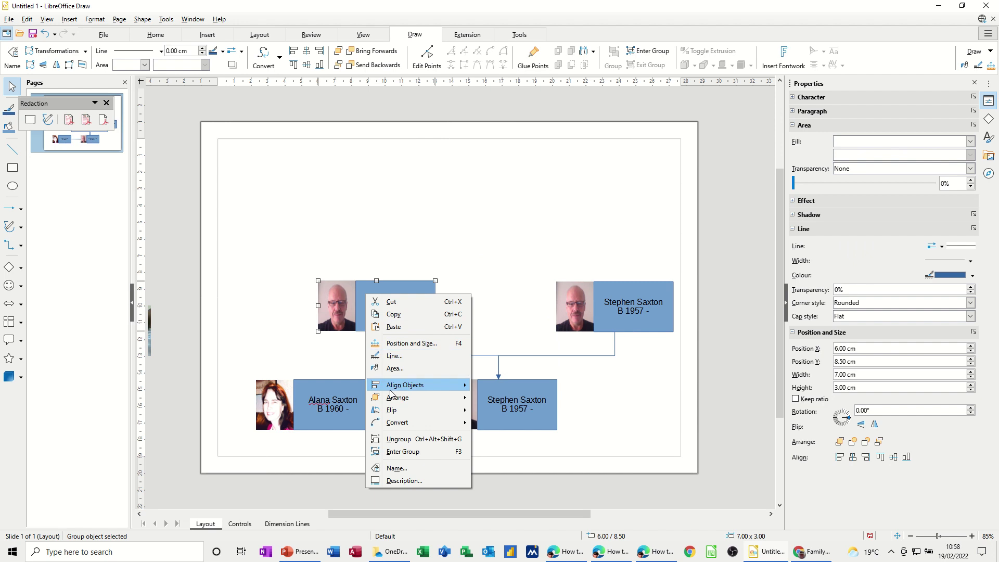
click(400, 438)
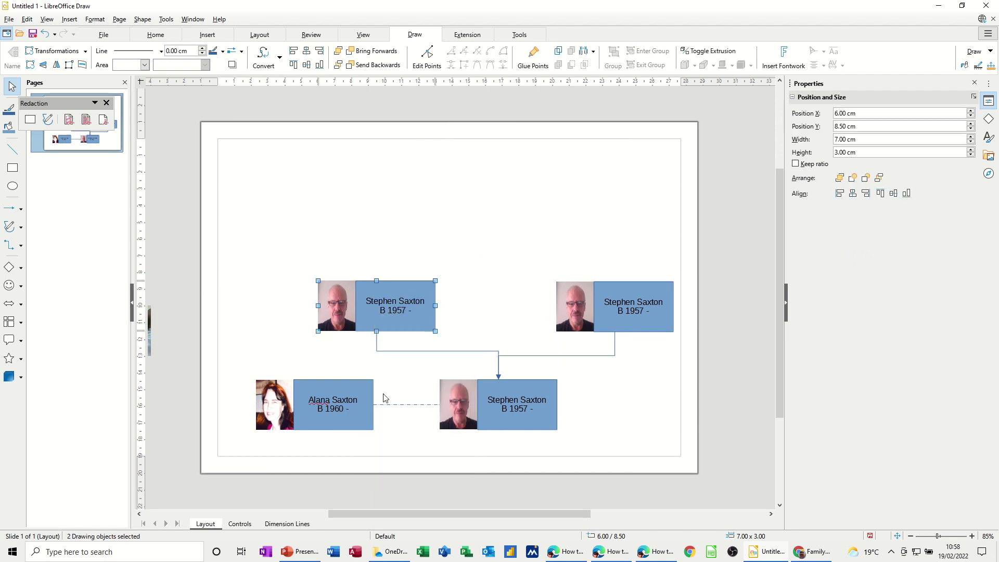
click(285, 316)
drag(321, 304, 152, 229)
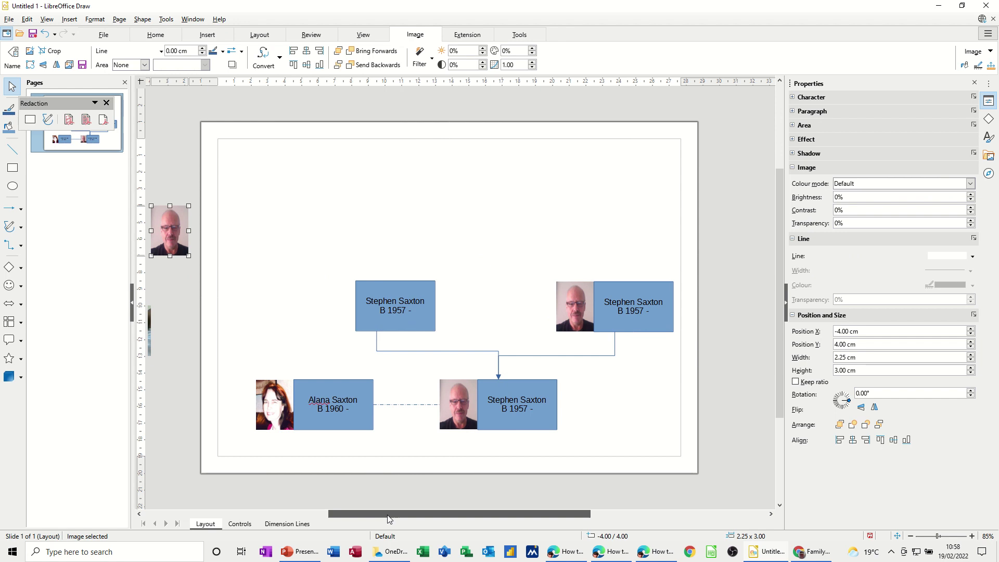
drag(390, 514, 348, 513)
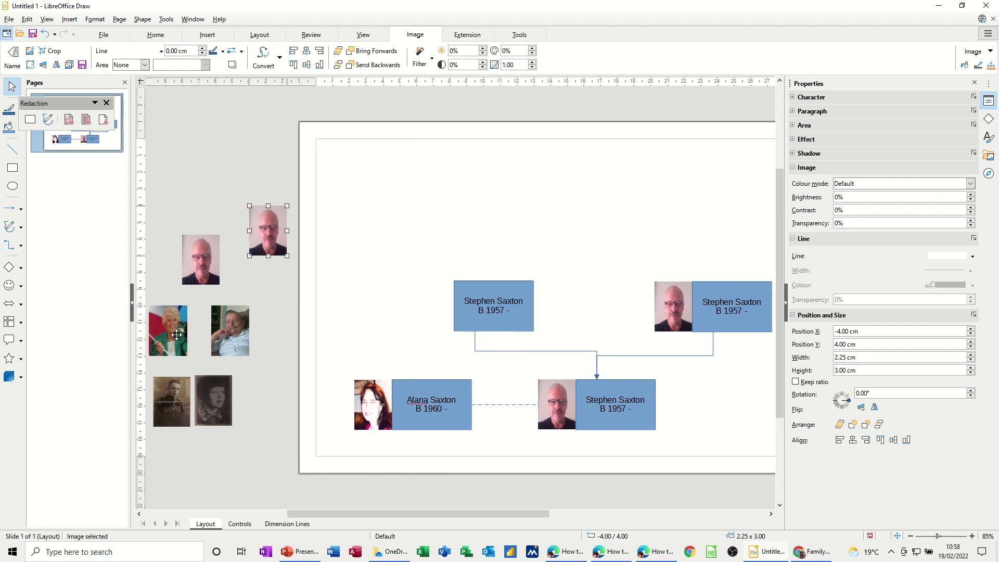
drag(177, 335, 450, 320)
Step: Change the top-left label to the woman's first name and birth year 1935
click(524, 301)
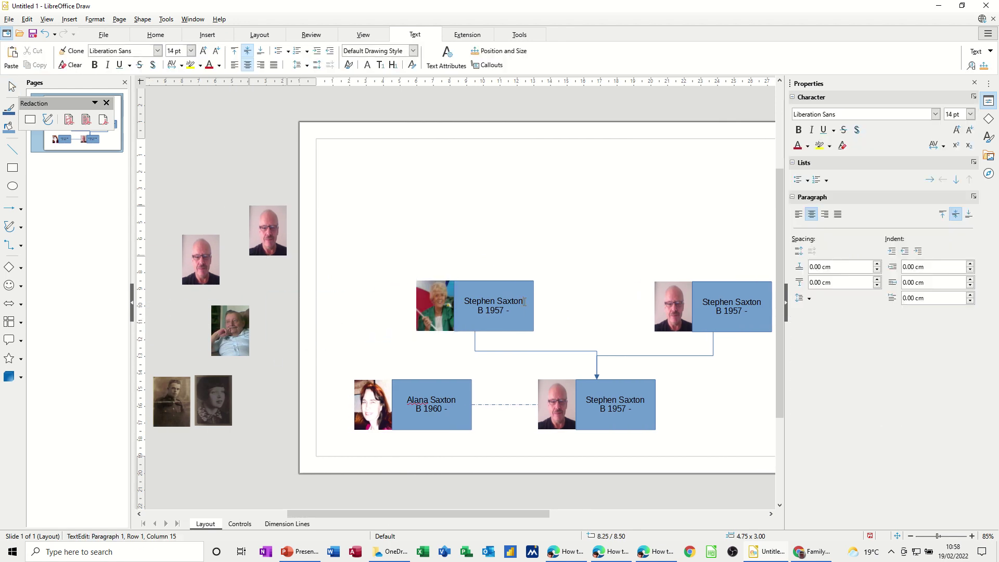
double_click(480, 302)
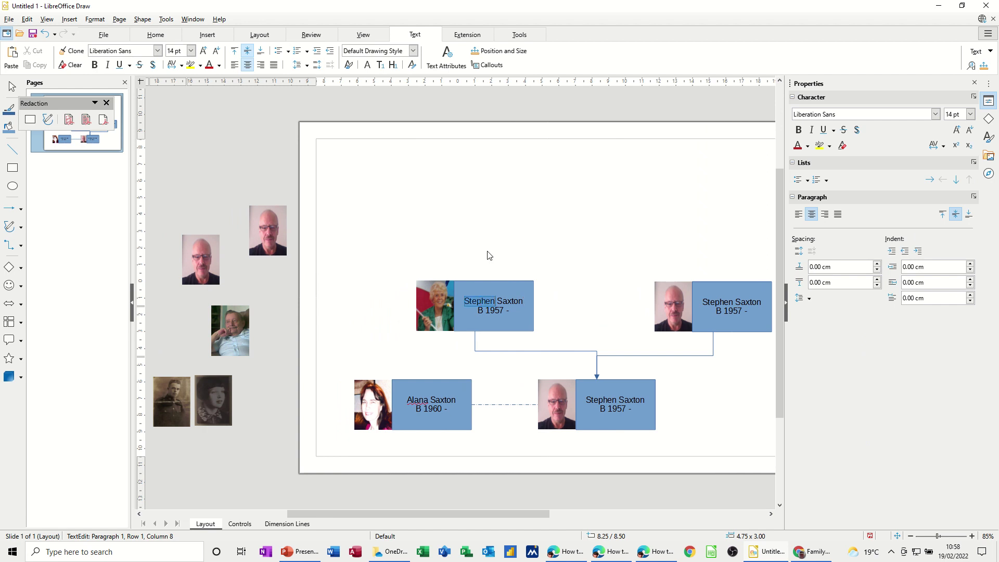
text(Dorothy)
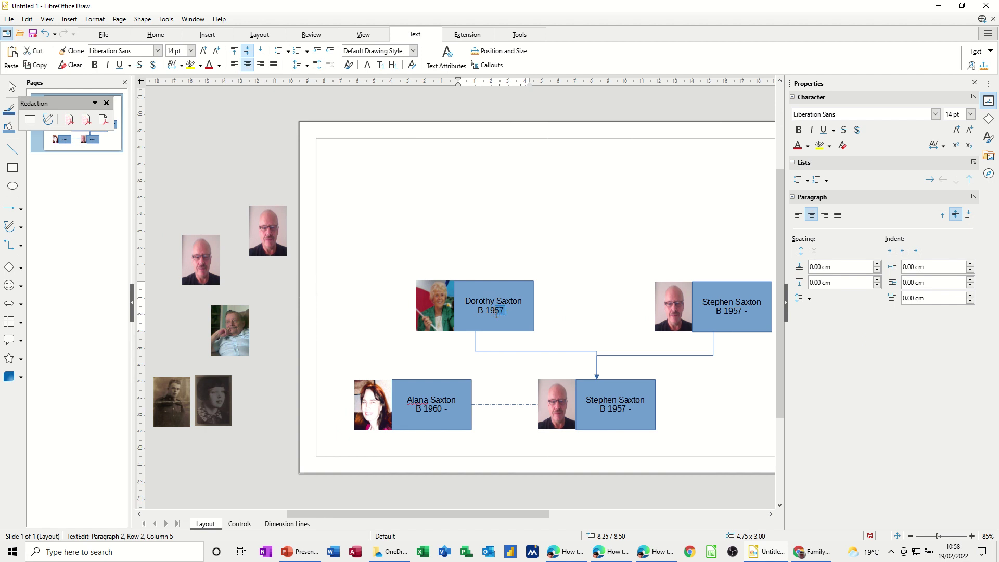
text(35)
Step: Group the woman's photo with her top-left name box
click(429, 294)
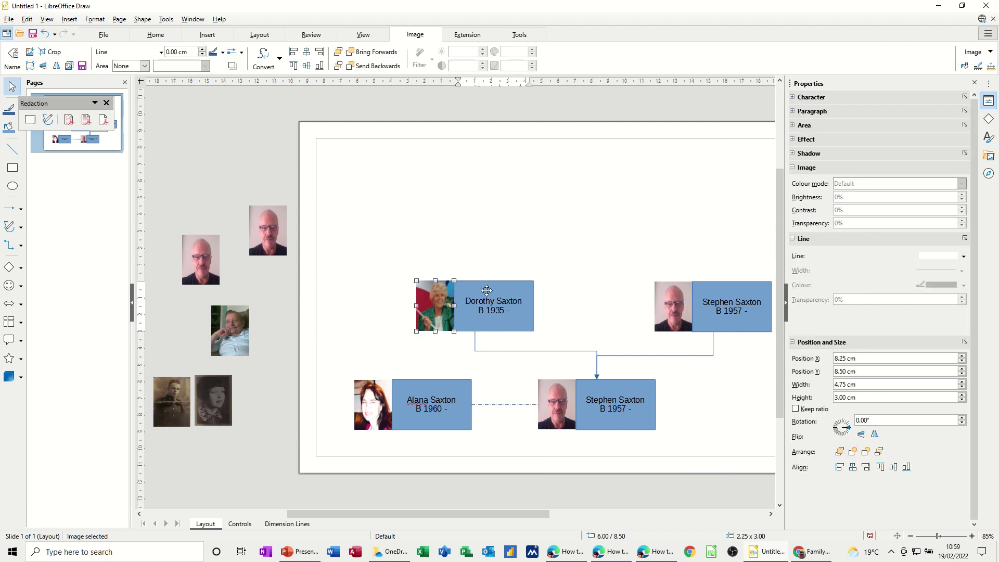
shift+click(486, 291)
right_click(486, 294)
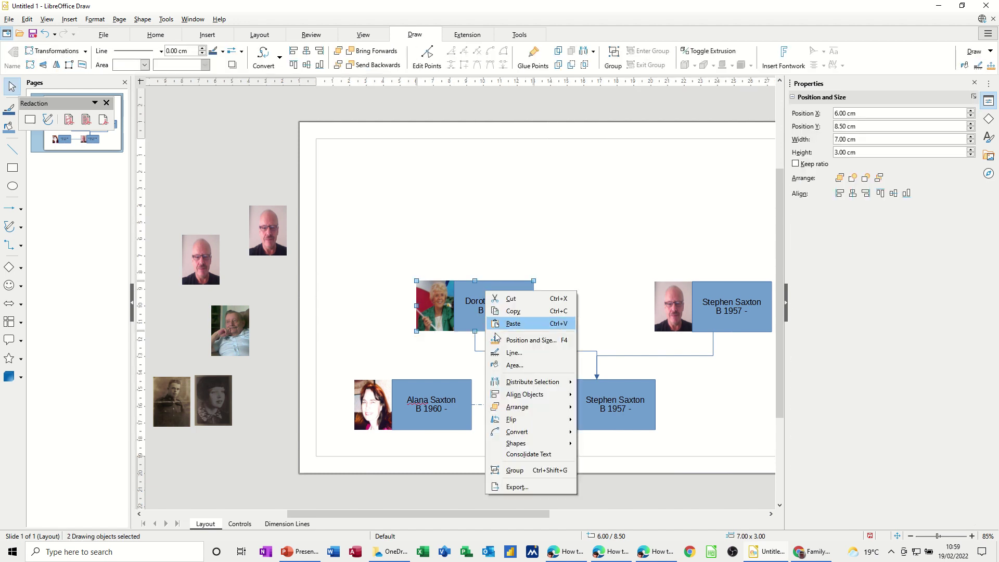
click(512, 472)
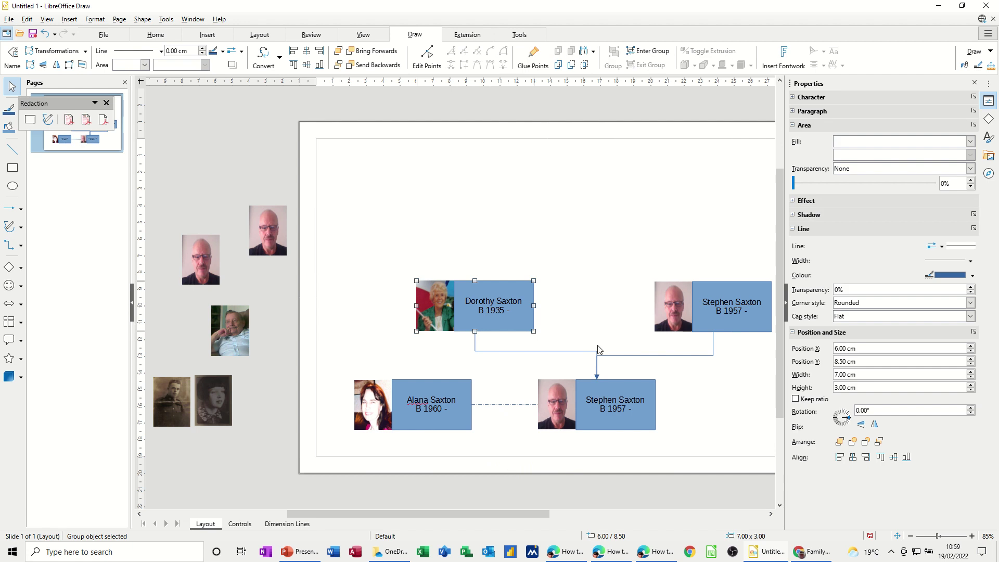
Step: Ungroup the right upper box and move the bald man's photo off the page
click(672, 319)
right_click(672, 319)
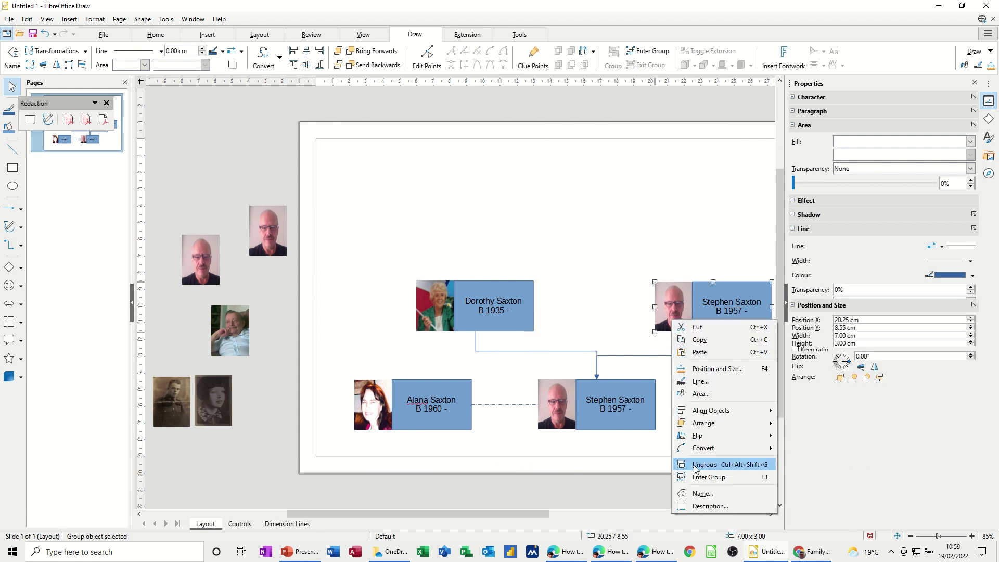
click(699, 464)
click(659, 276)
drag(665, 293, 204, 183)
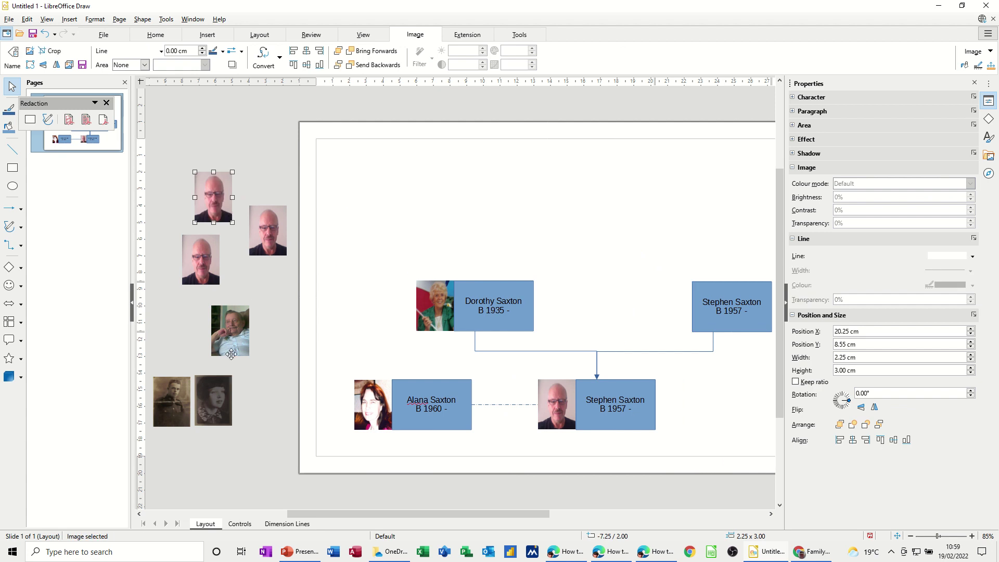
Step: Place the older man's photo in the right upper box
drag(231, 337, 674, 315)
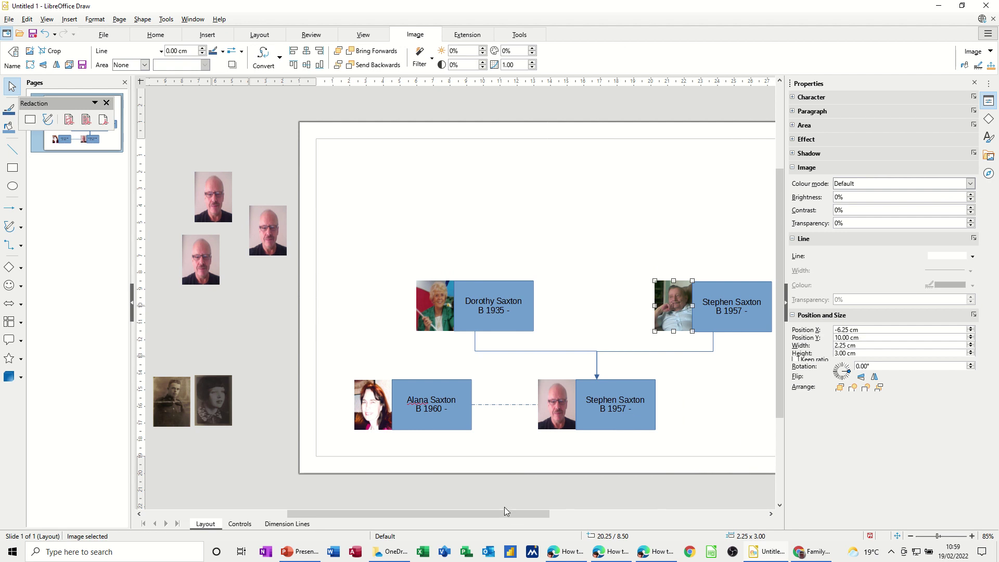
drag(505, 513, 536, 517)
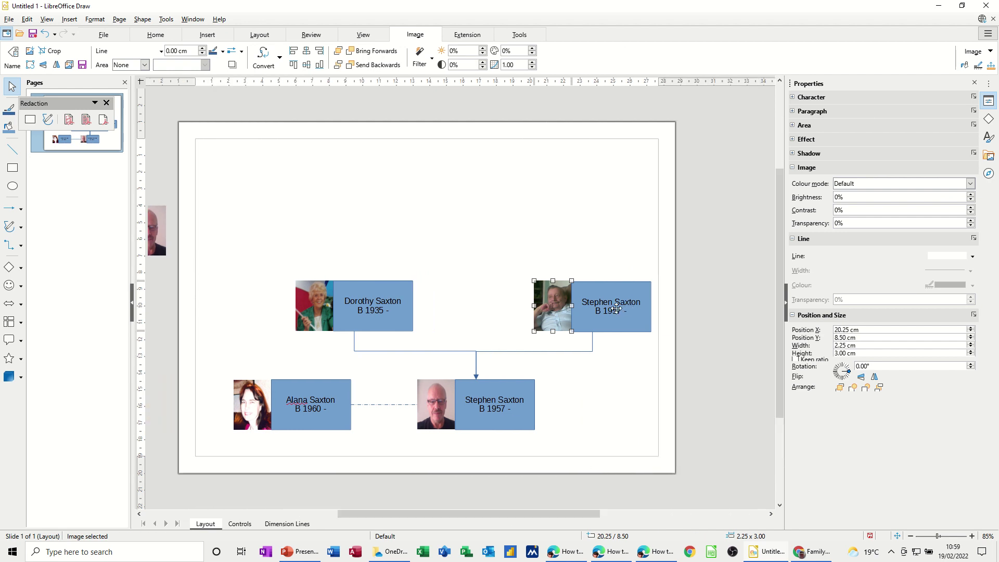
click(616, 309)
Step: Replace the right upper label's first name and set its dates to B 1935 – D 2011
double_click(600, 301)
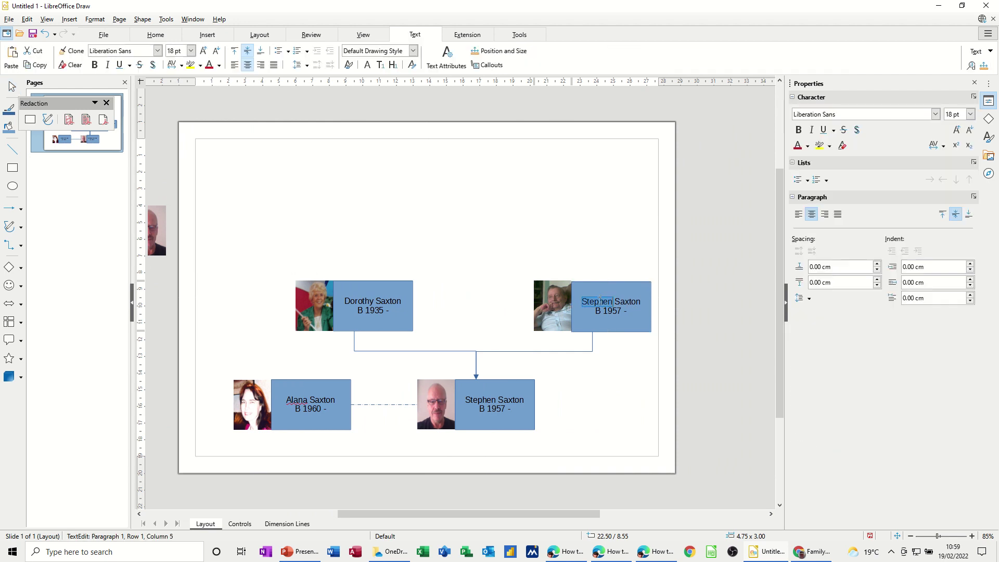
text(Keneth)
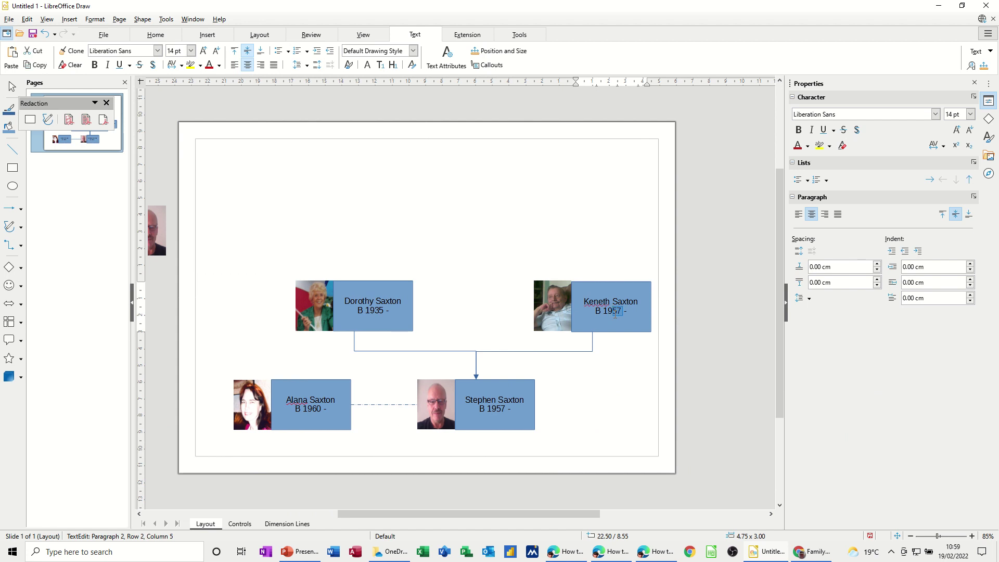
text(35 – D 2011)
click(643, 375)
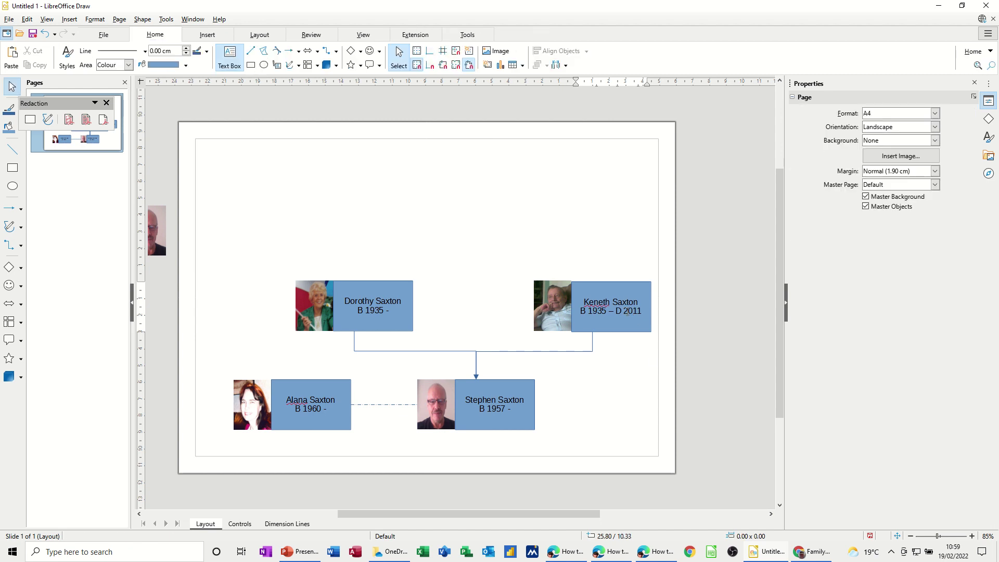
Step: Group the older man's photo with his upper-right name box
click(538, 313)
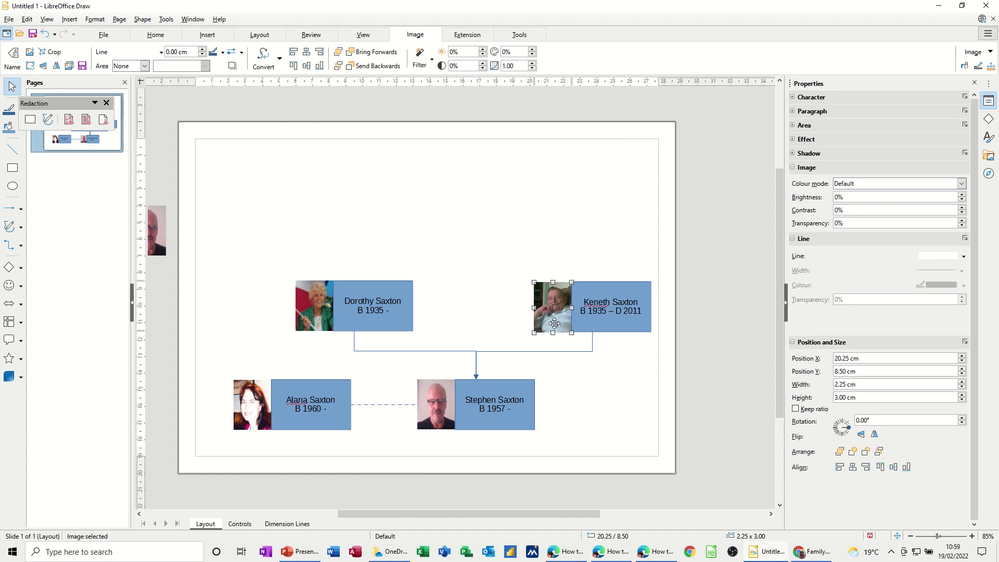
click(494, 315)
click(542, 308)
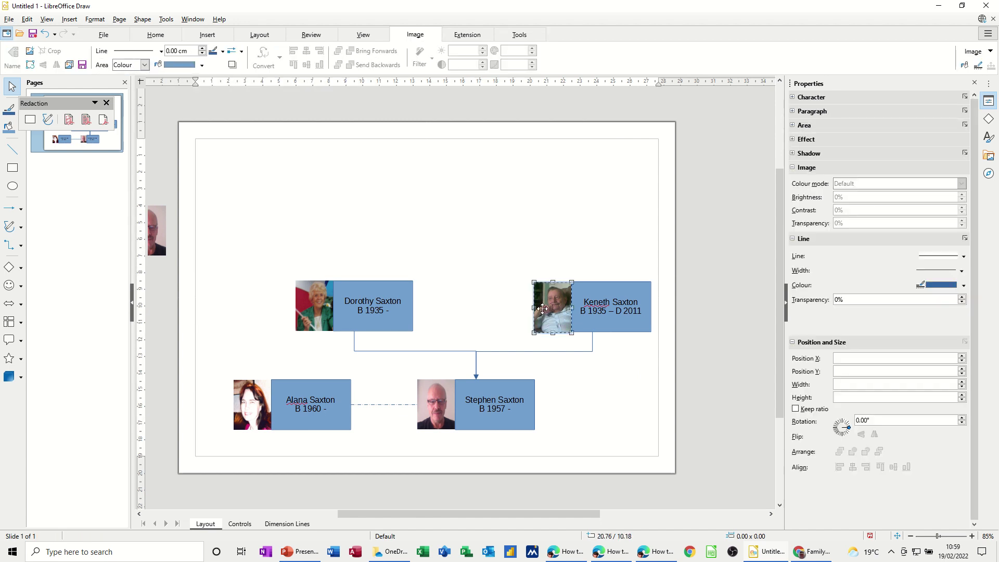
click(515, 309)
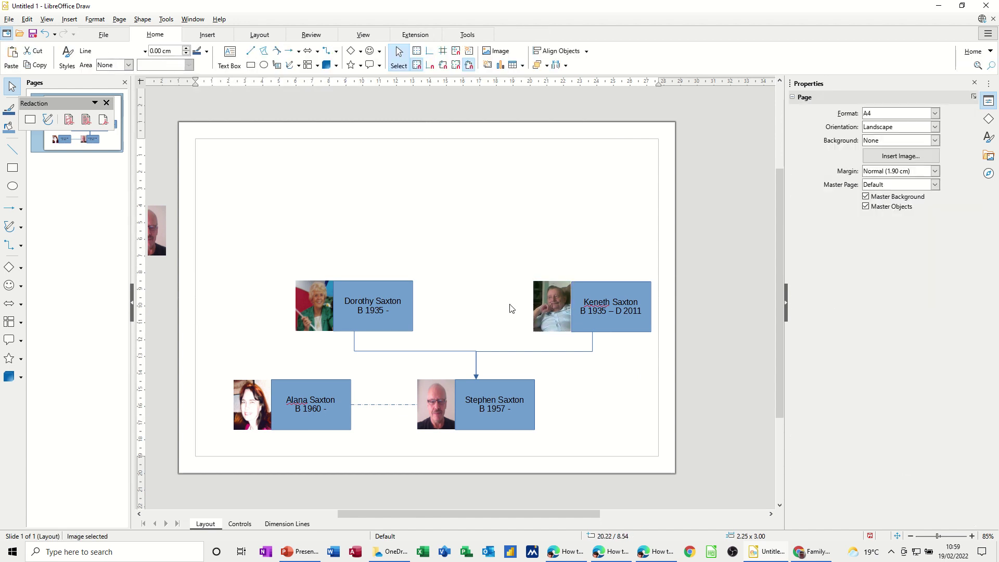
click(547, 309)
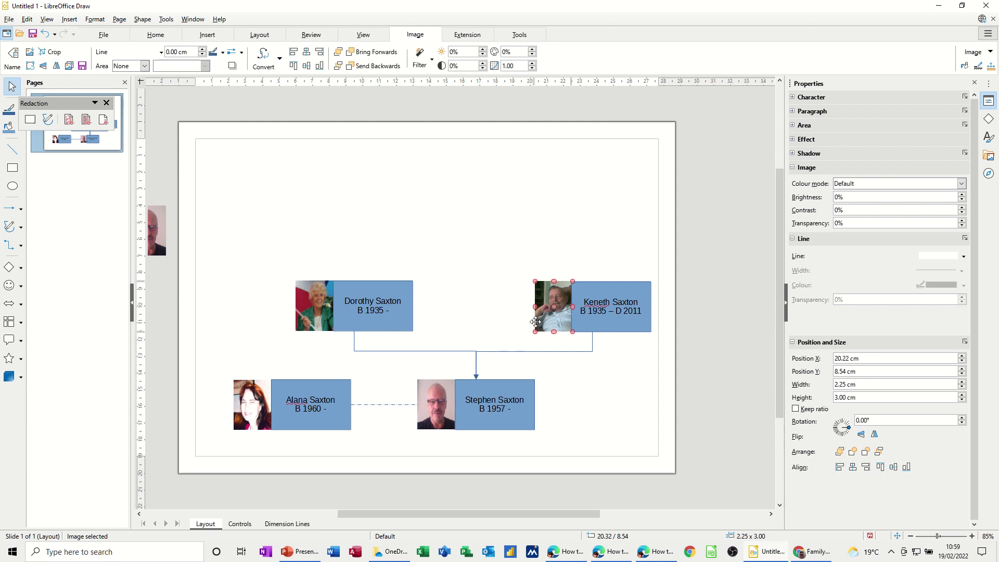
click(489, 328)
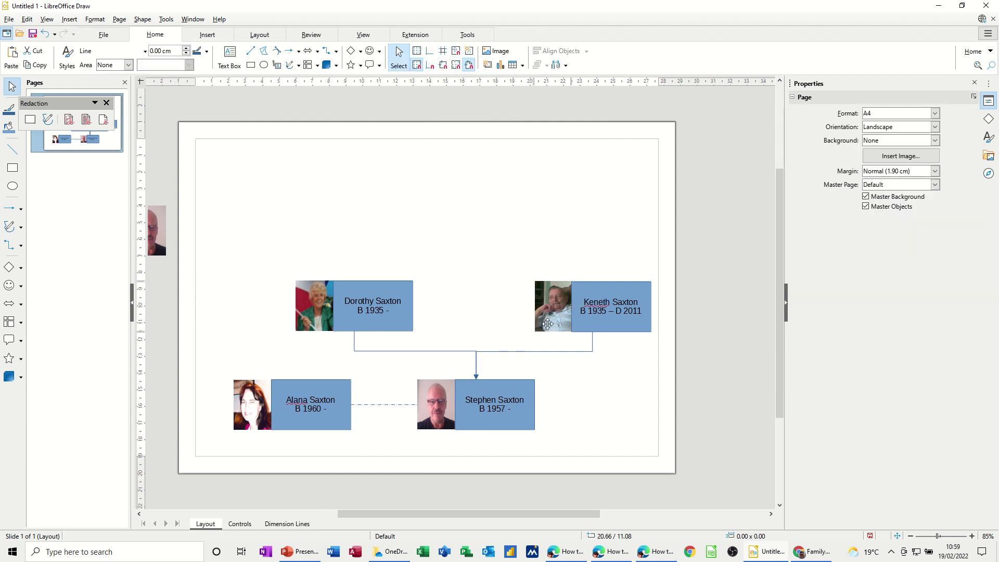
click(548, 324)
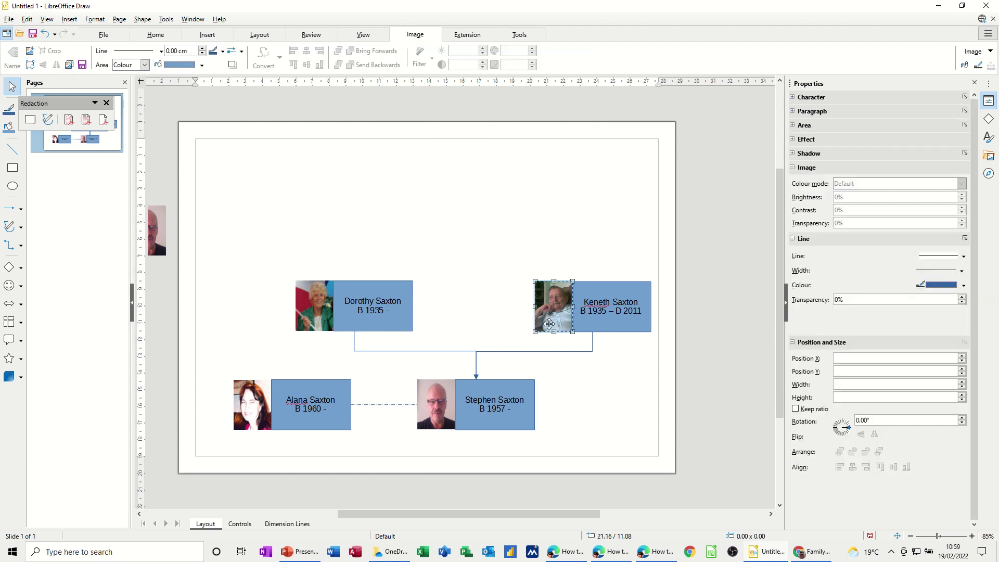
shift+click(596, 326)
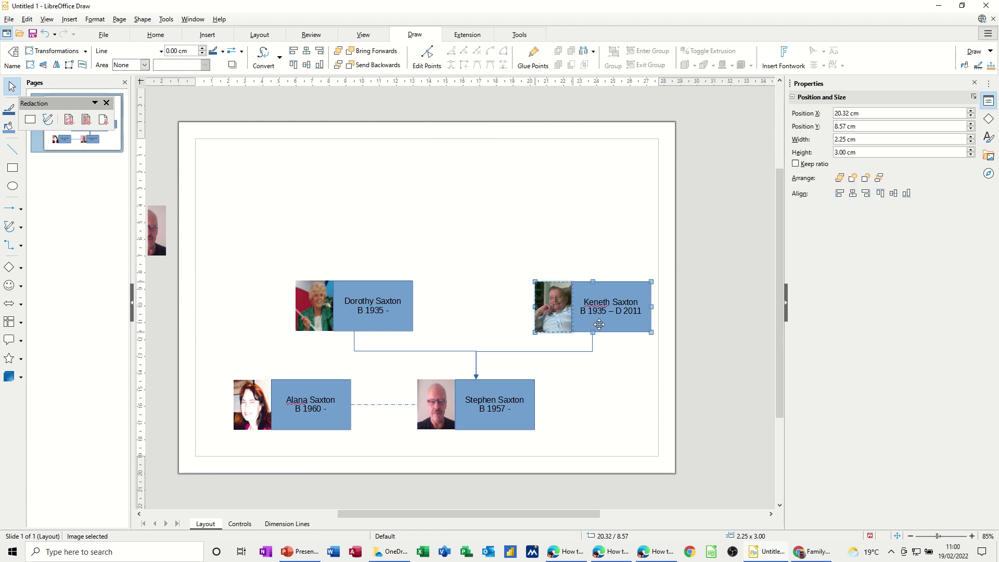
right_click(556, 312)
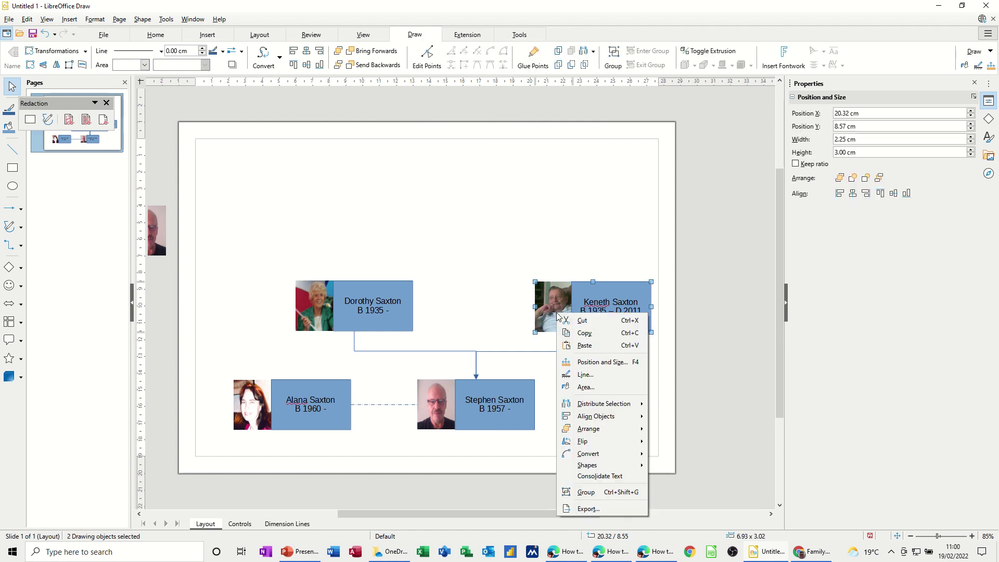
click(585, 492)
click(509, 263)
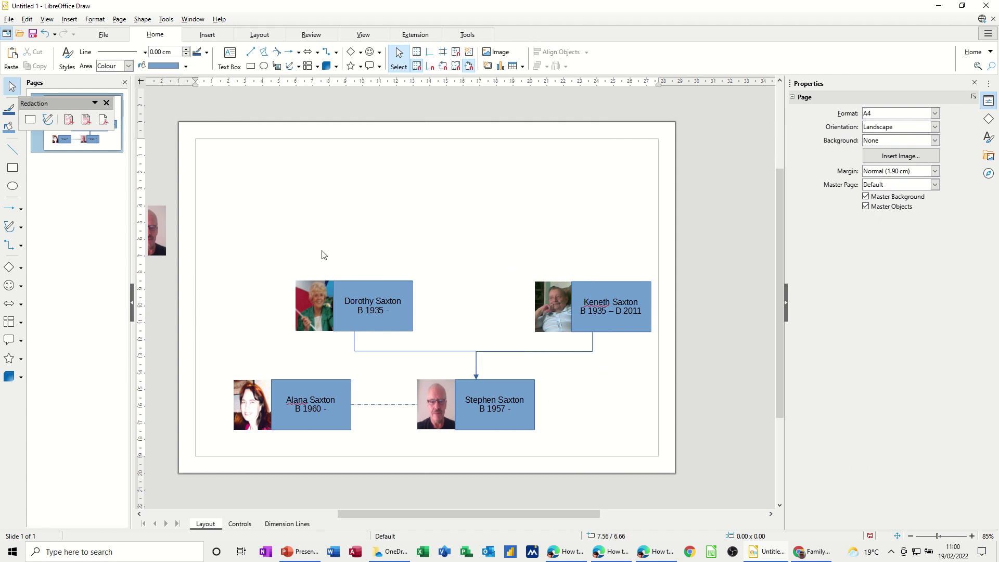
click(340, 284)
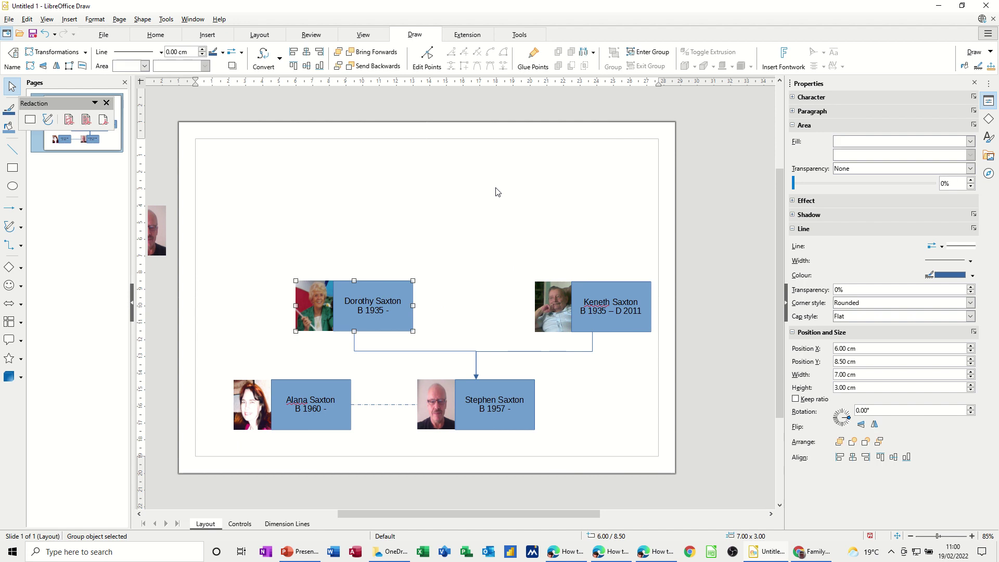
Step: Duplicate the woman's photo-and-name group twice into a new row along the top of the page
click(312, 227)
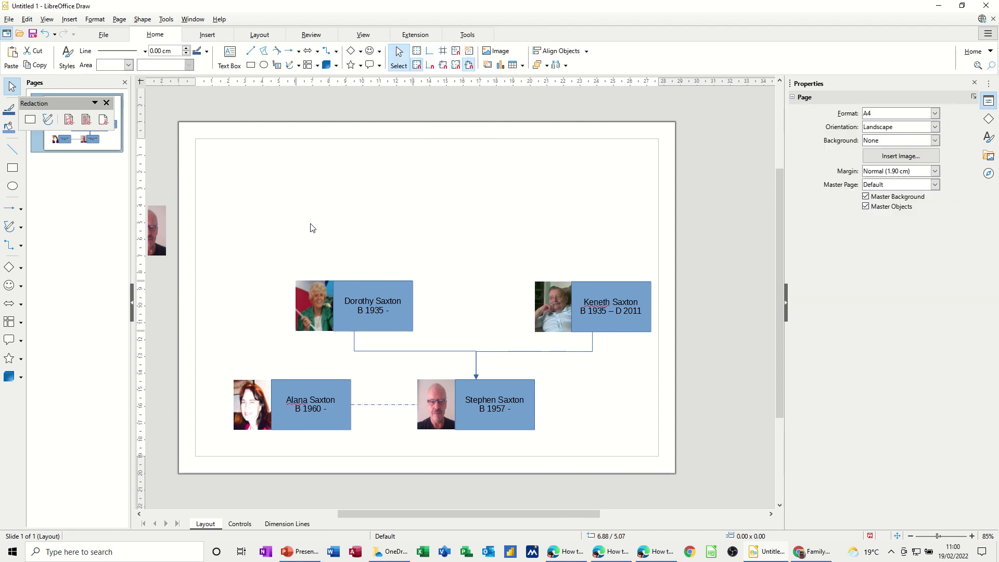
key(Tab)
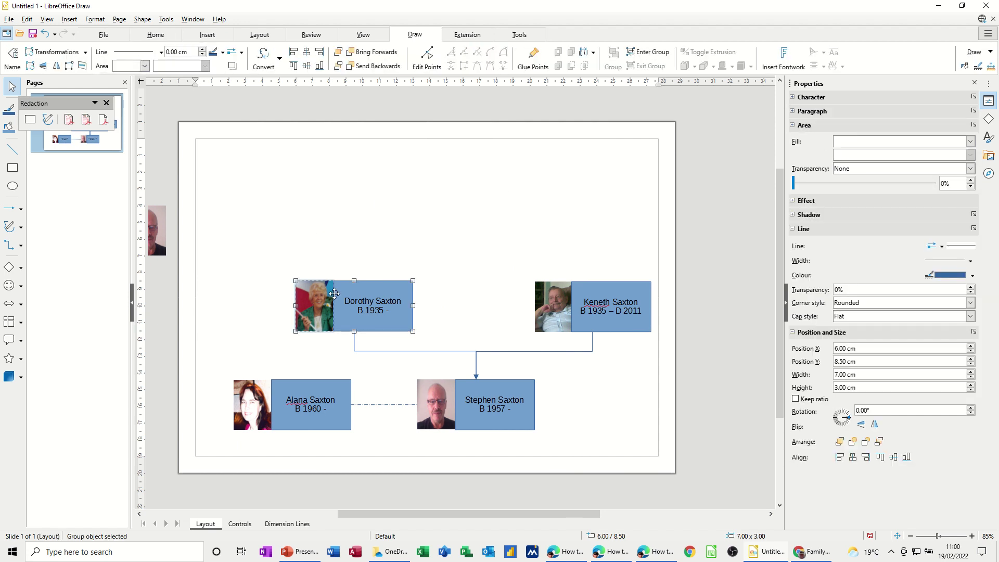
drag(400, 285, 230, 213)
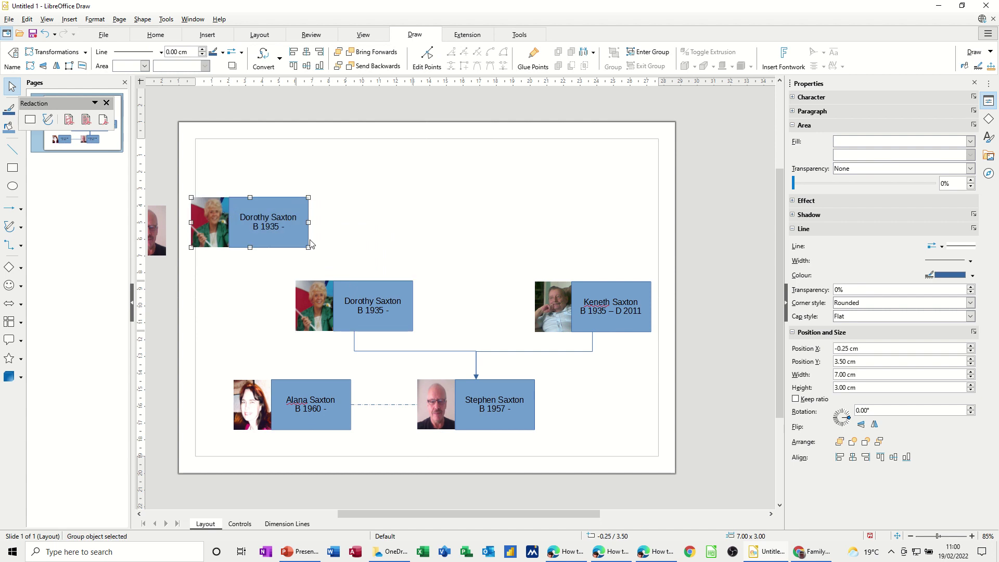
key(Tab)
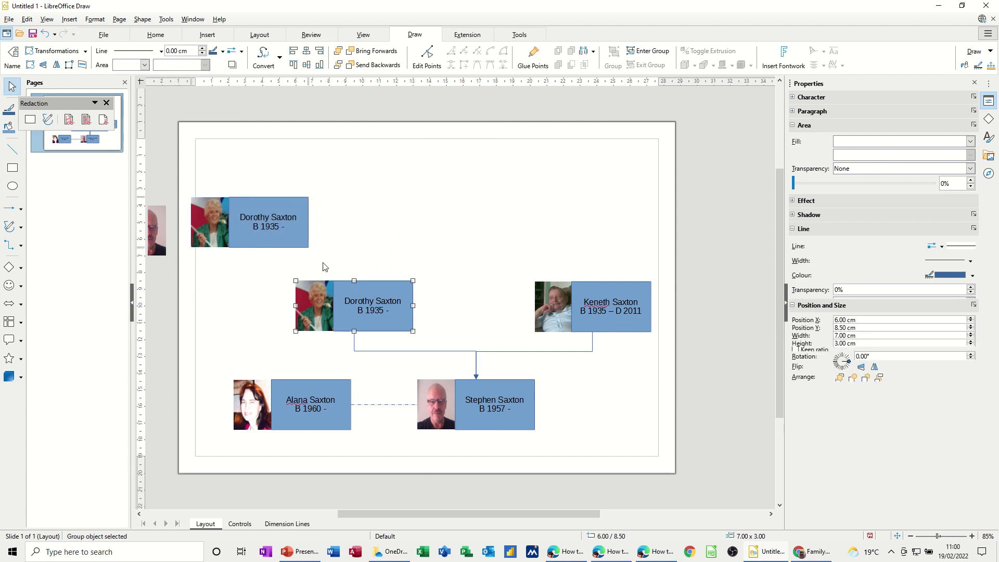
drag(343, 290, 409, 205)
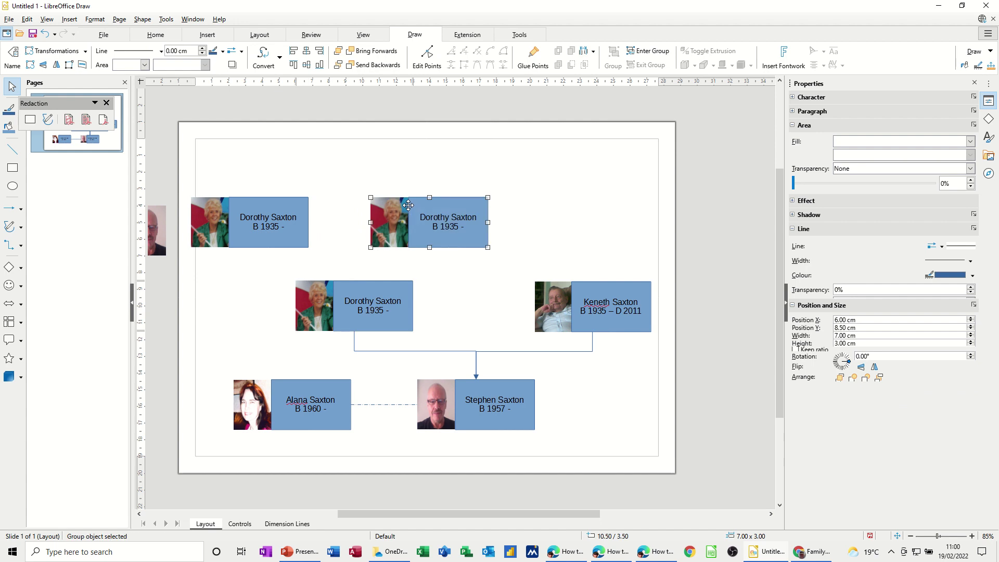
click(245, 295)
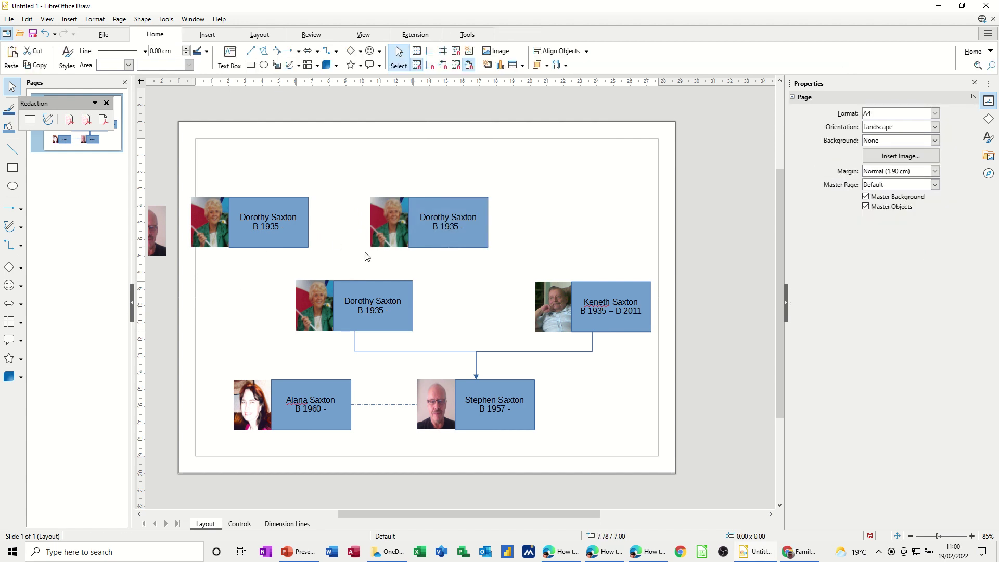
click(260, 216)
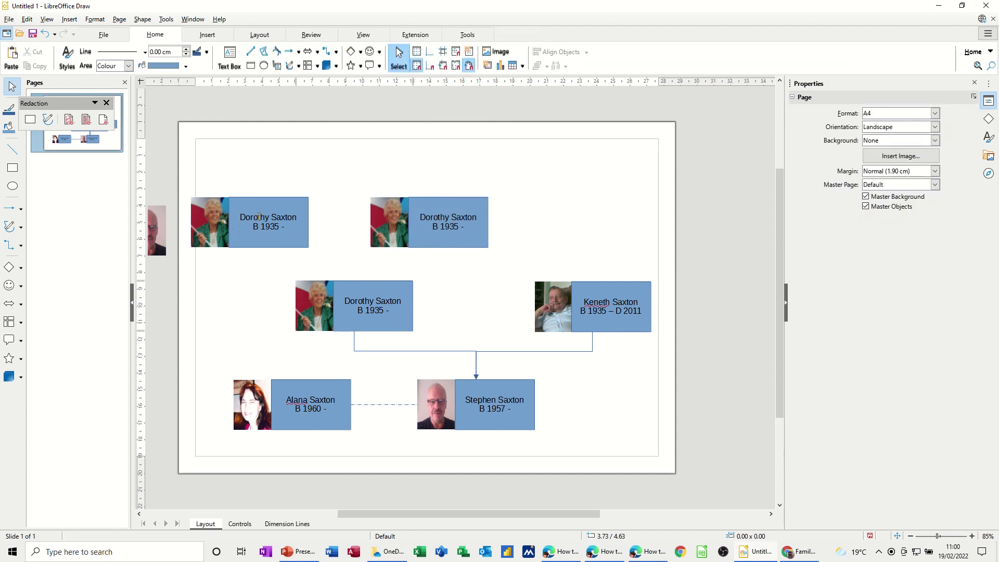
click(259, 217)
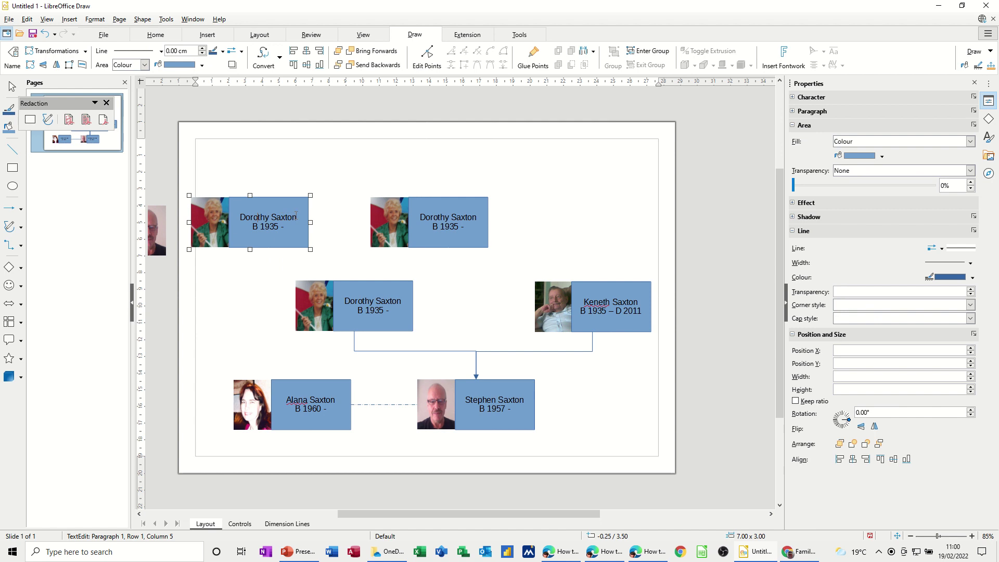
Step: Type new names into both top-row copies, giving the second one the dates B 1906 – d 1940
drag(295, 216, 254, 217)
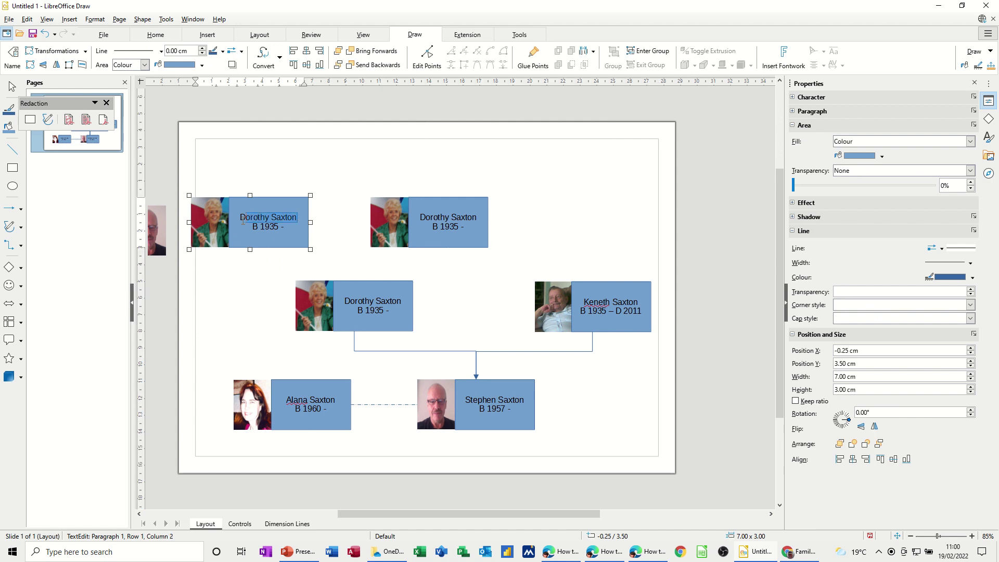
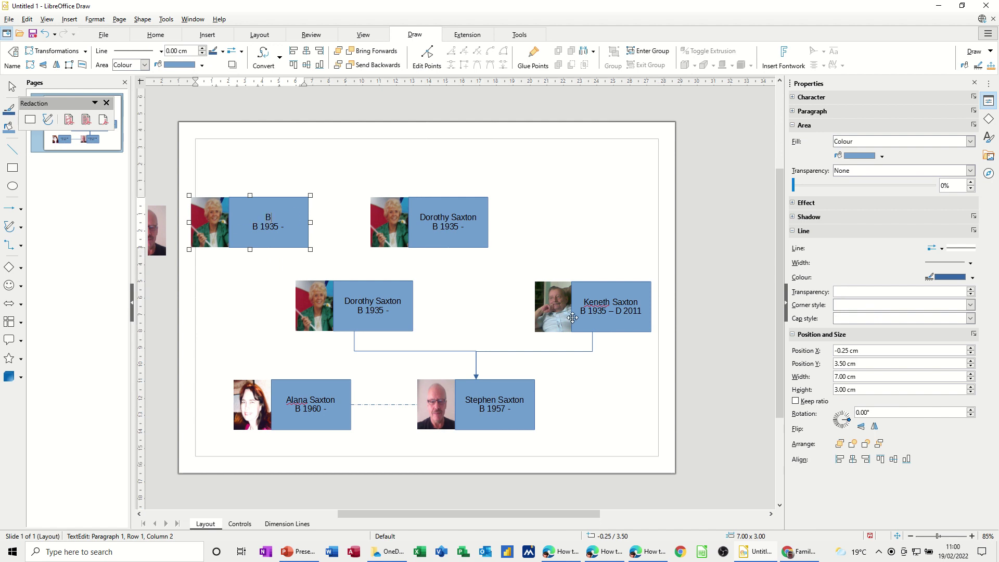
click(426, 217)
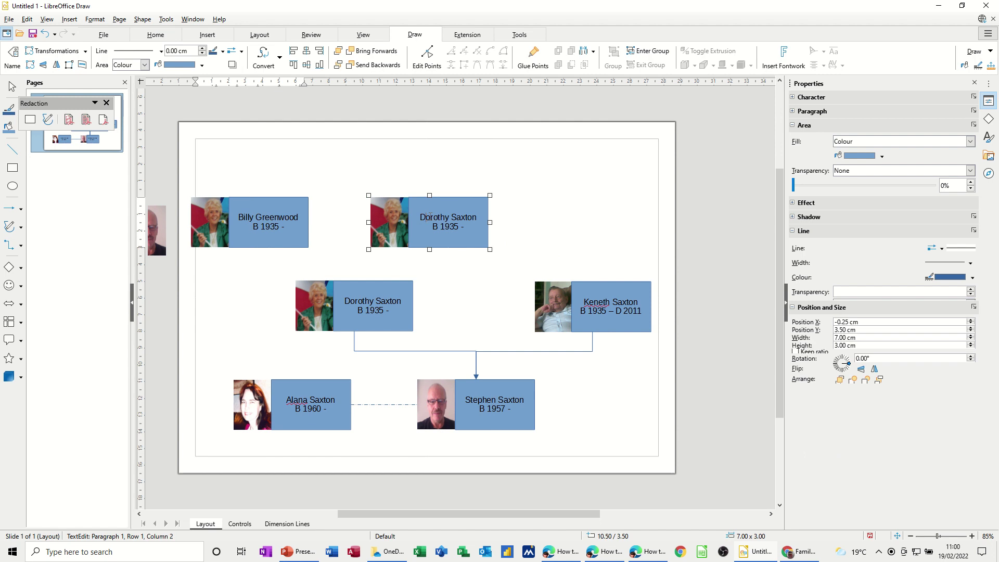
drag(423, 217, 464, 221)
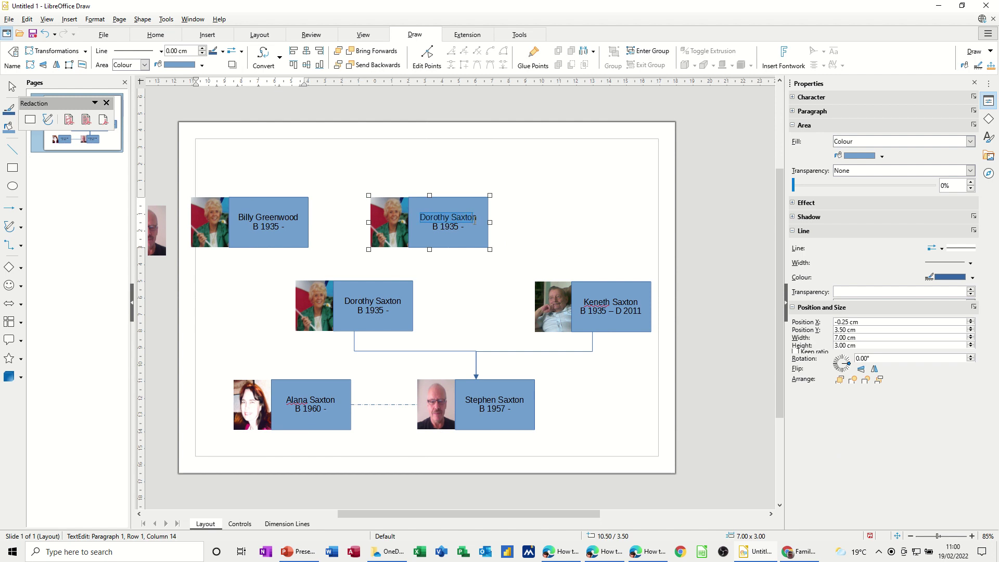
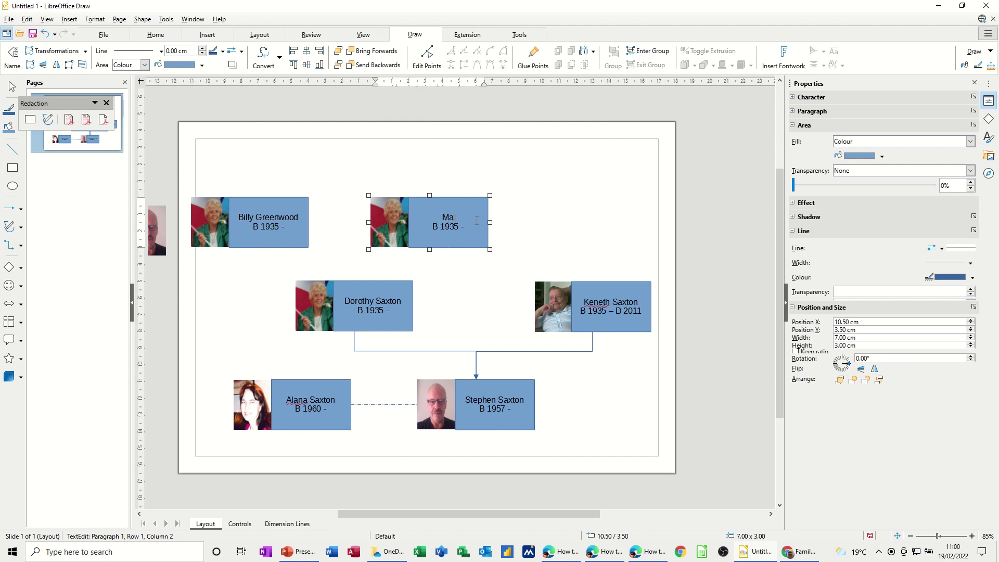
text(06)
text( – )
text(d 1)
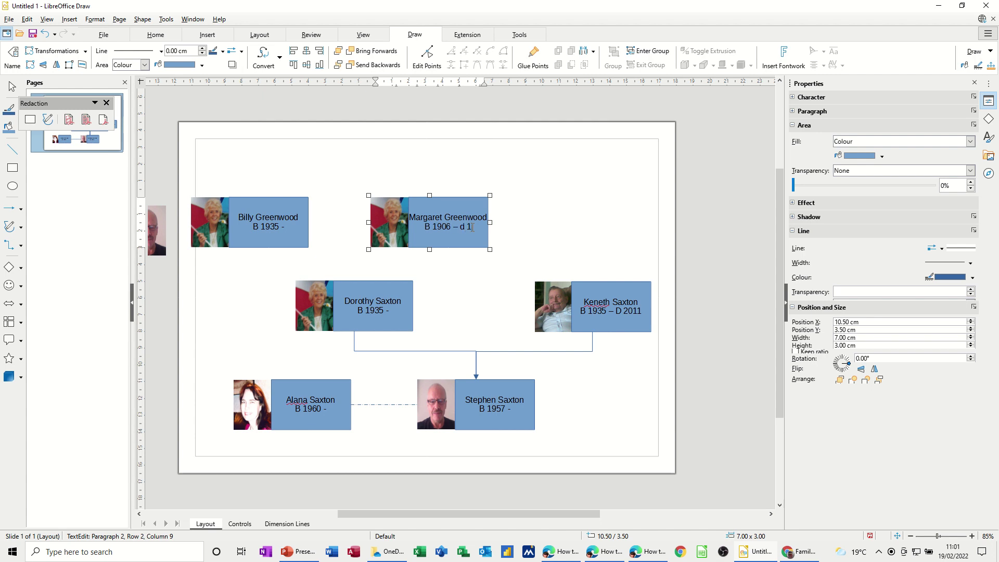
text(940)
Step: Set the first top-row copy's dates to B 1906 - D1993
click(277, 227)
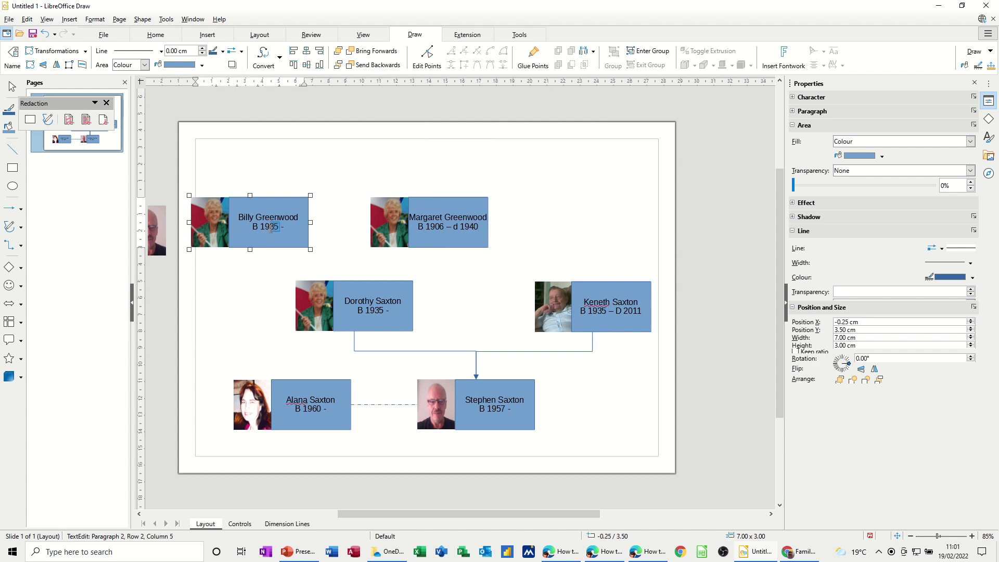
text(0)
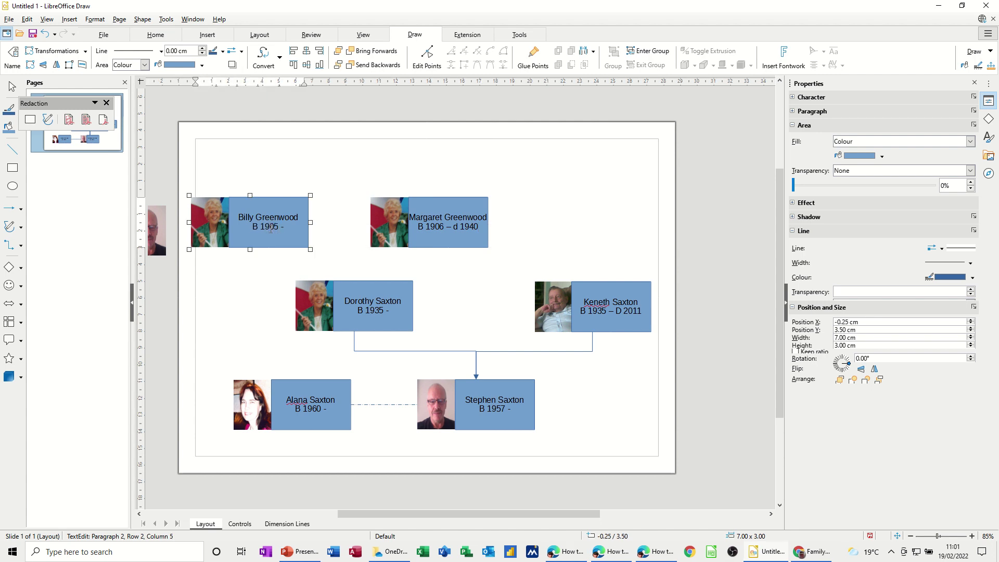
key(Delete)
text(6 - D1993)
click(212, 282)
click(211, 225)
right_click(212, 225)
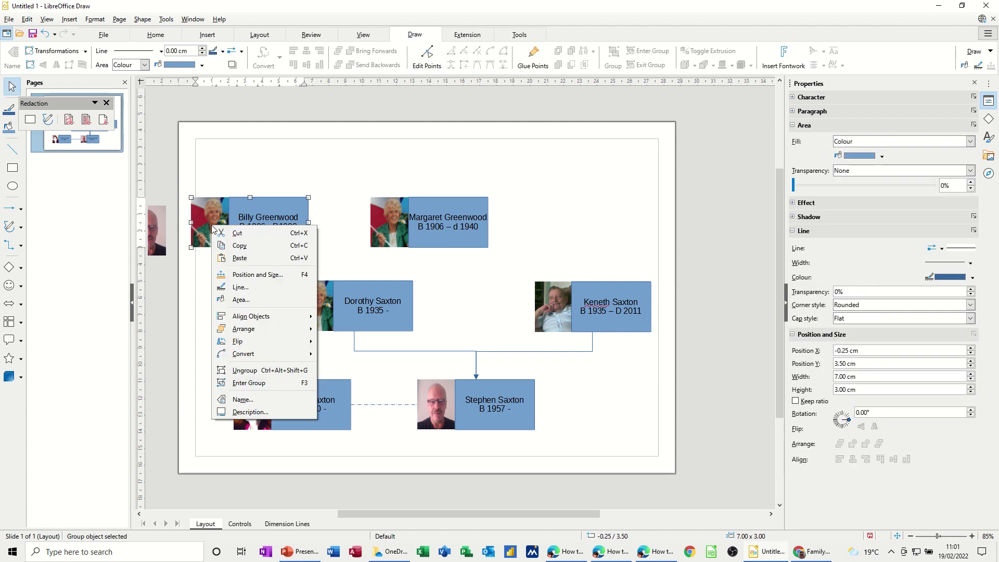
Step: Replace the top-left copy's placeholder photo with the soldier photo and regroup it with its name box
click(236, 383)
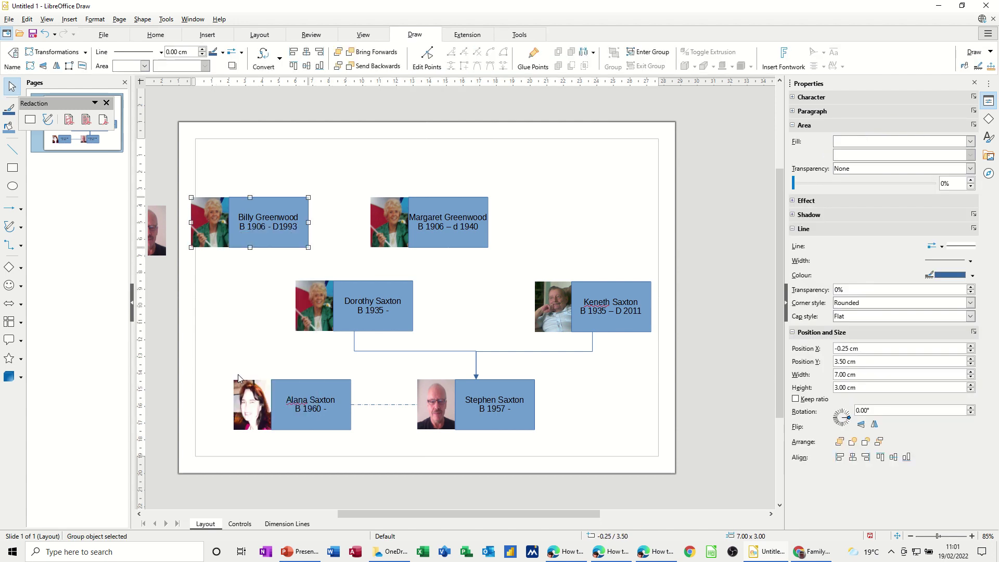
click(219, 280)
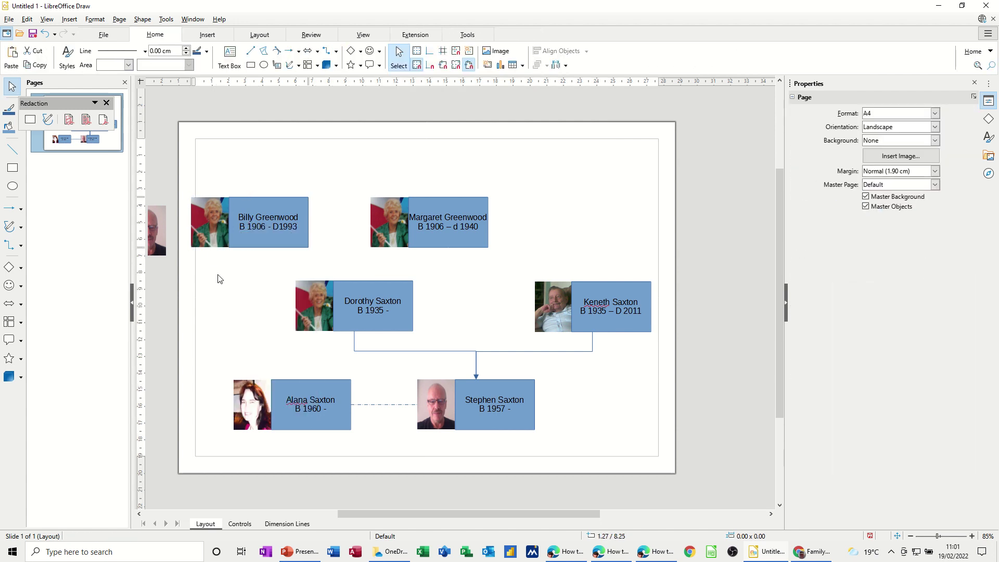
drag(205, 235, 162, 327)
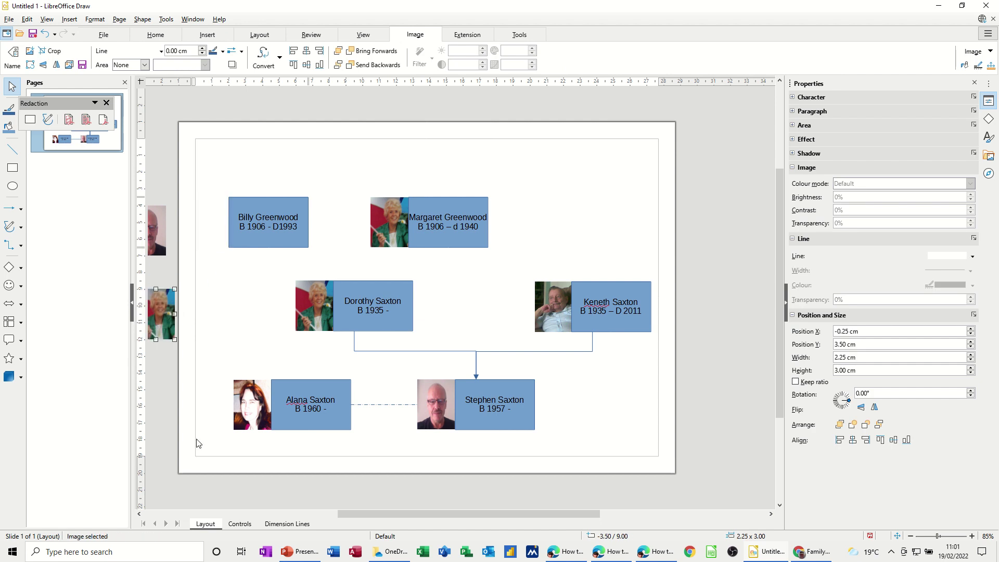
drag(338, 515, 291, 515)
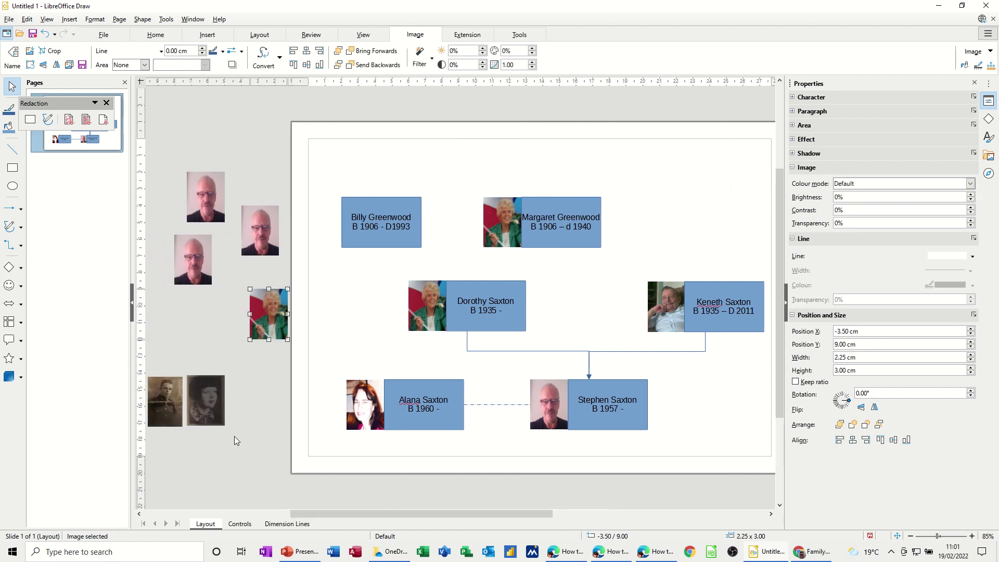
drag(168, 407, 325, 226)
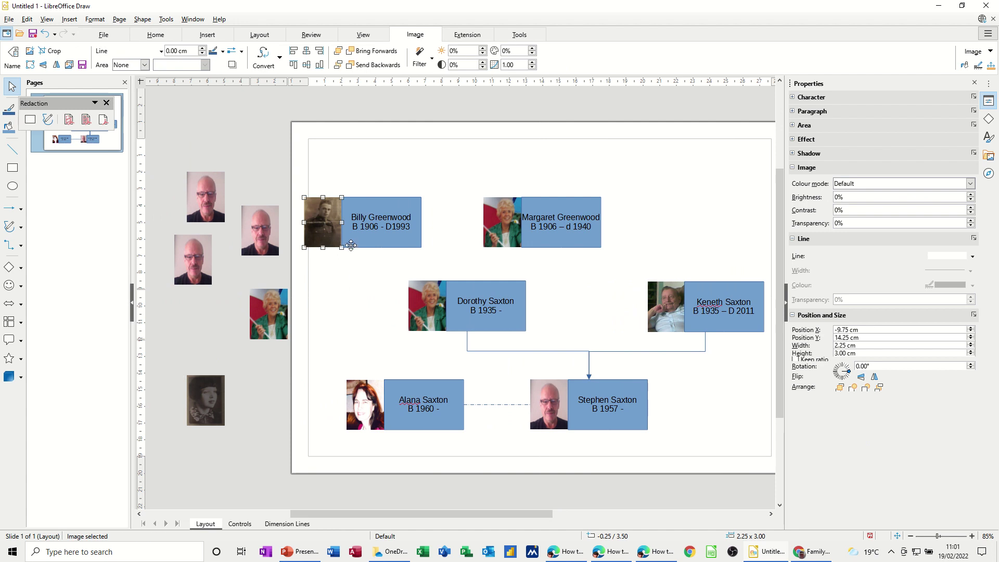
shift+click(351, 240)
right_click(352, 241)
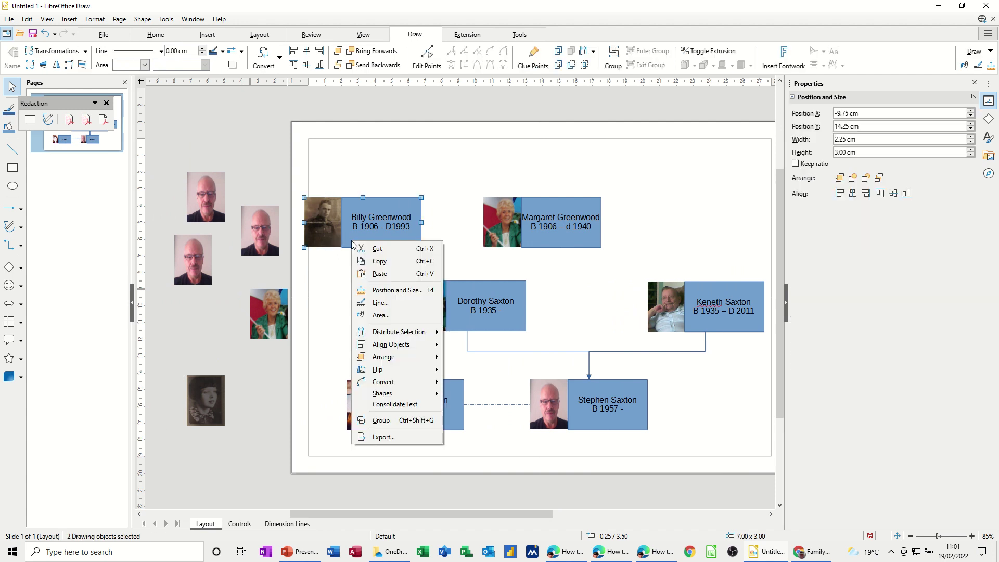
click(376, 420)
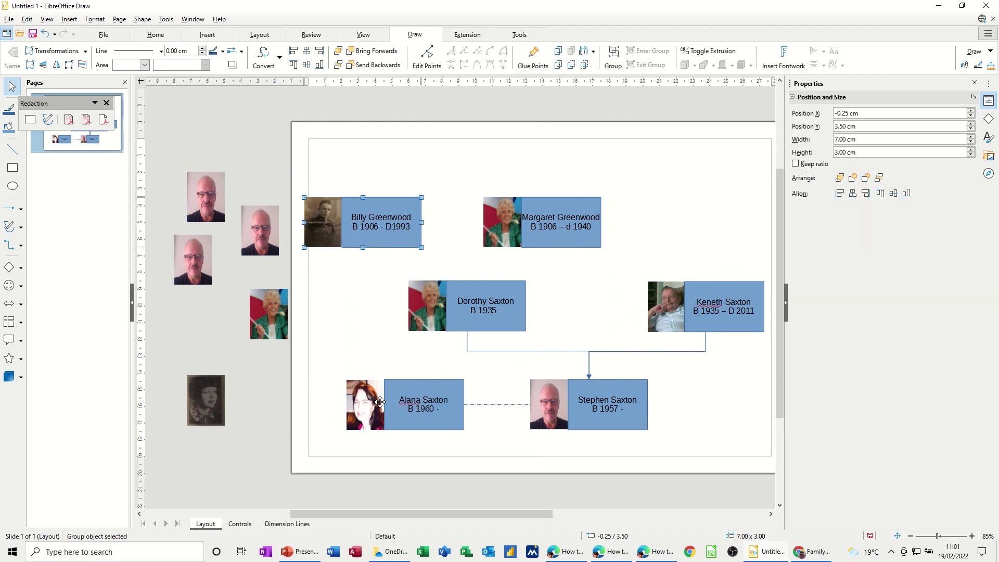
Step: Swap the top-right copy's colour photo for the old dark portrait and regroup them
right_click(510, 216)
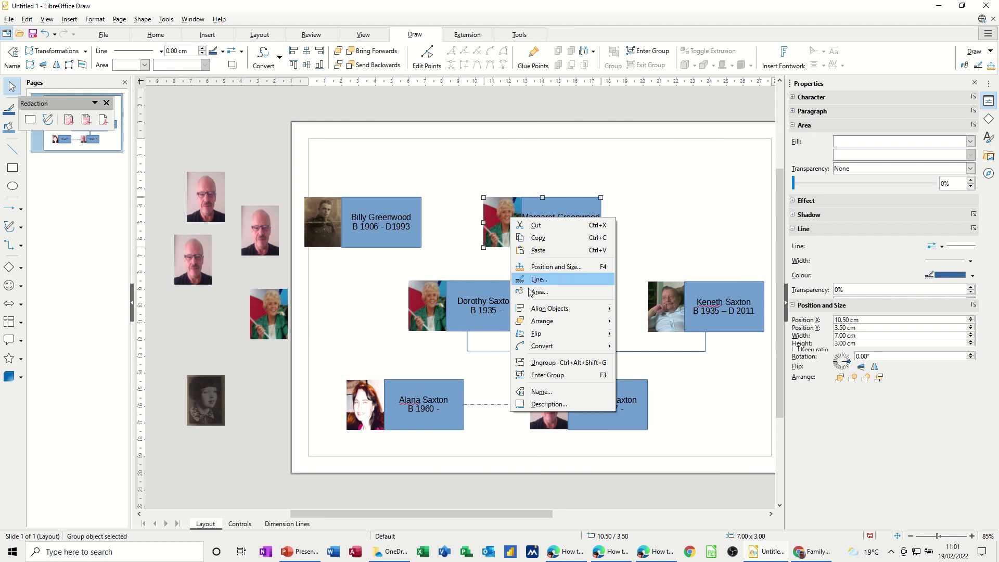
click(530, 362)
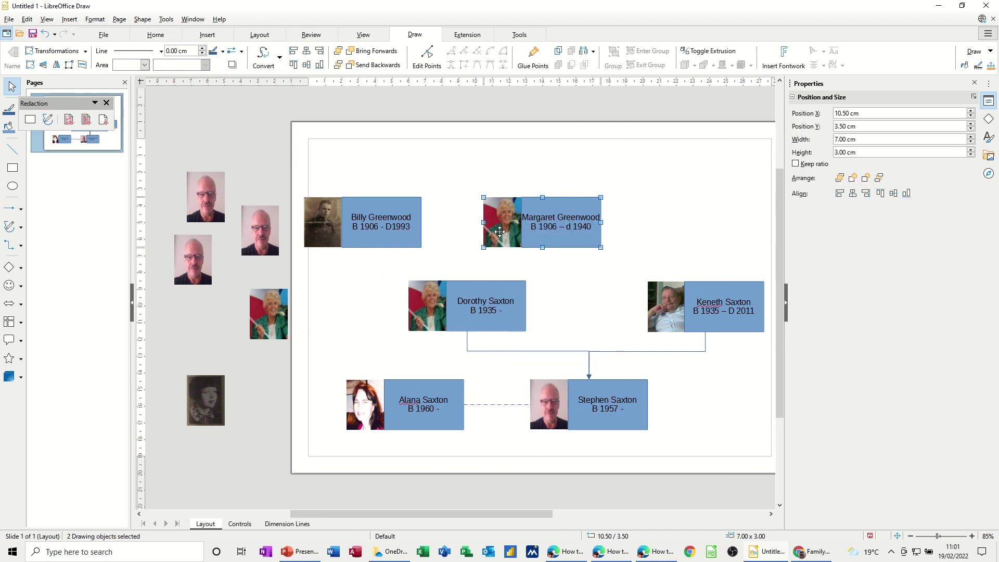
key(Escape)
drag(504, 238, 194, 321)
drag(215, 396, 512, 221)
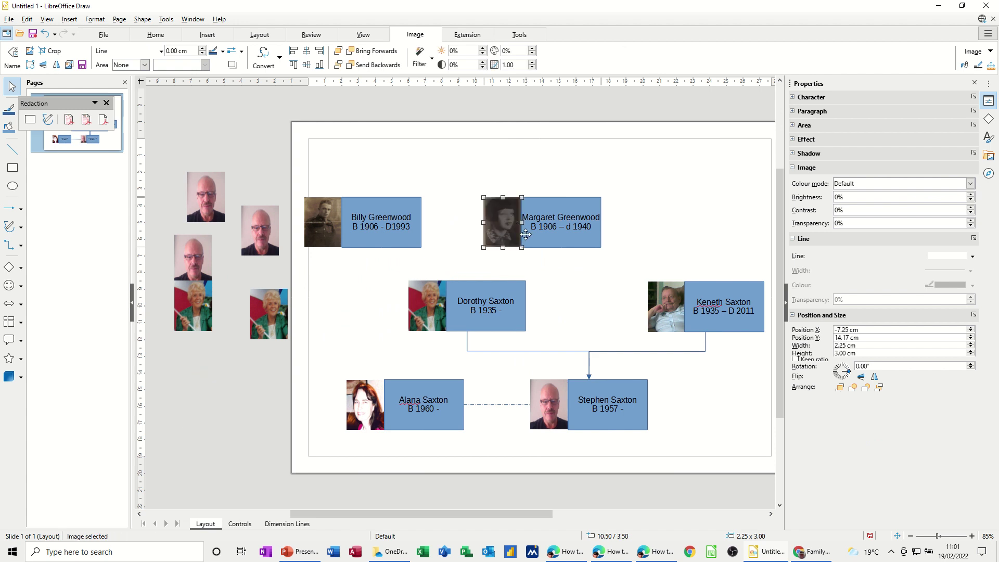
shift+click(544, 241)
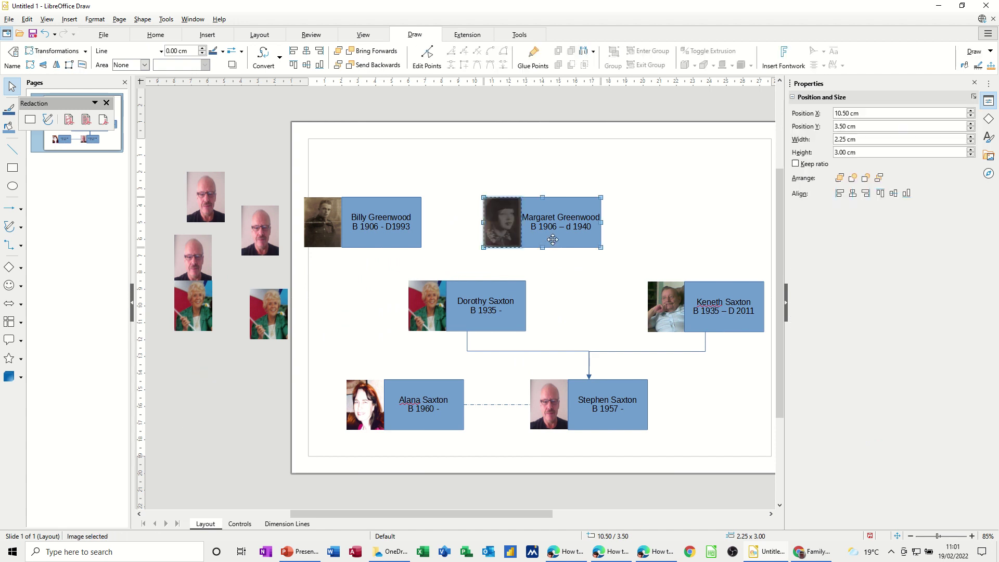
right_click(540, 241)
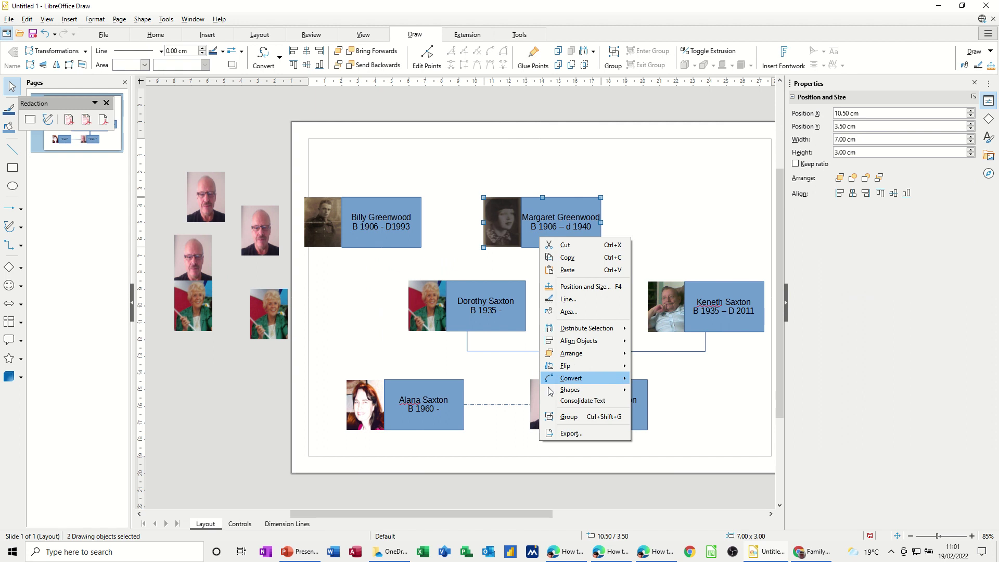
click(562, 415)
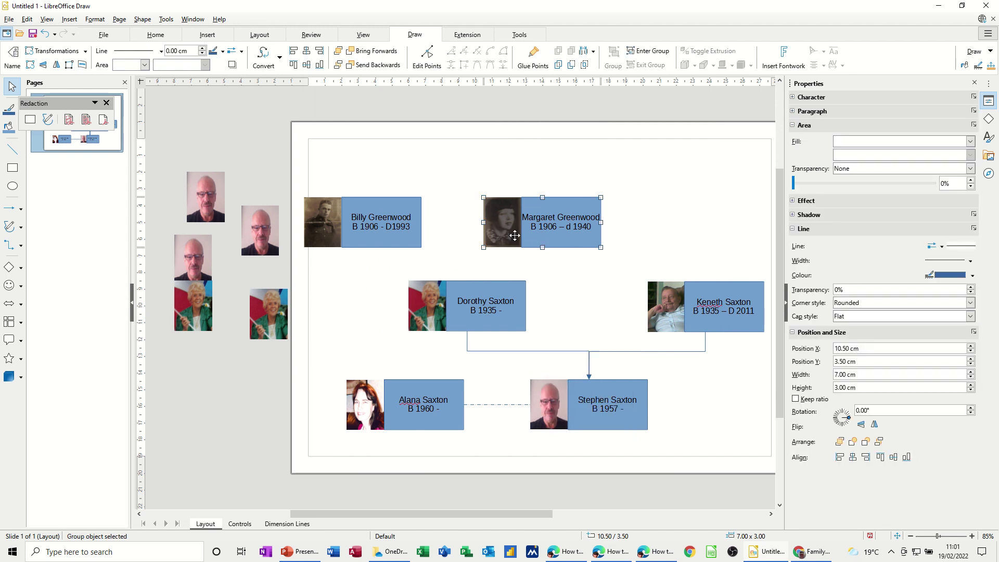
click(444, 235)
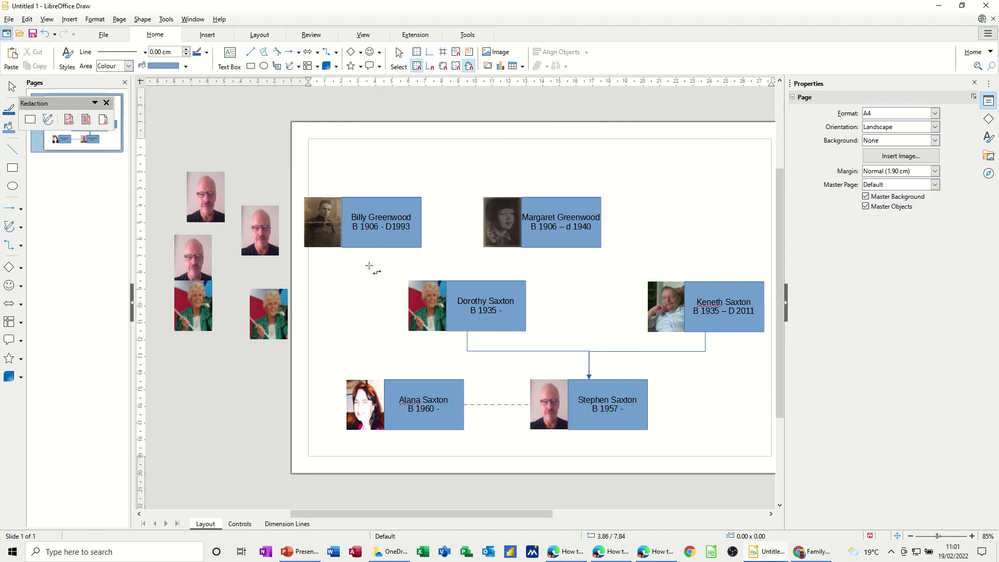
Step: Draw elbow connectors from both top-row boxes down to the top of the grey-haired woman's box
click(369, 244)
mouse_move(366, 250)
mouse_down()
mouse_move(486, 275)
mouse_move(467, 280)
mouse_up()
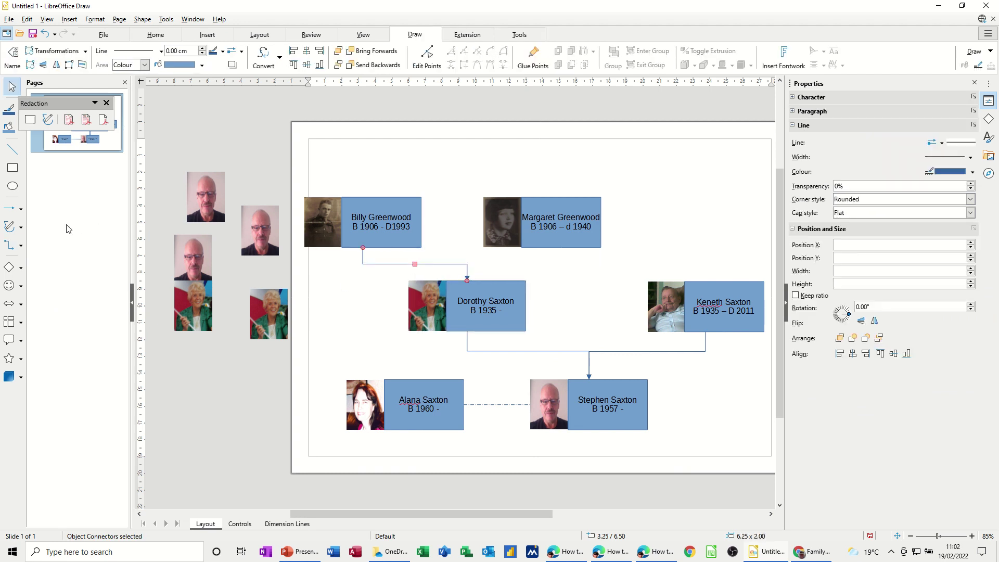
click(14, 246)
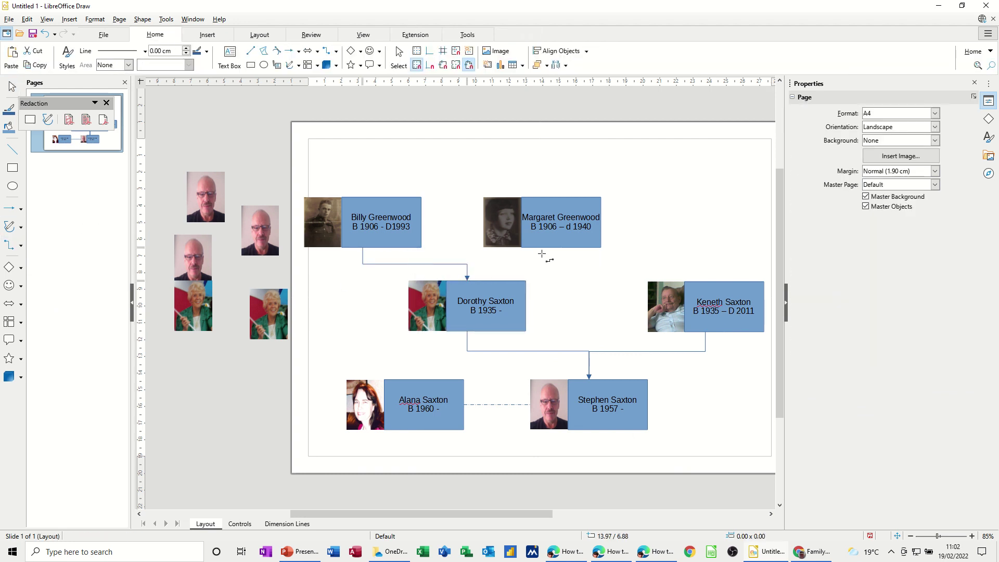
drag(543, 248, 467, 280)
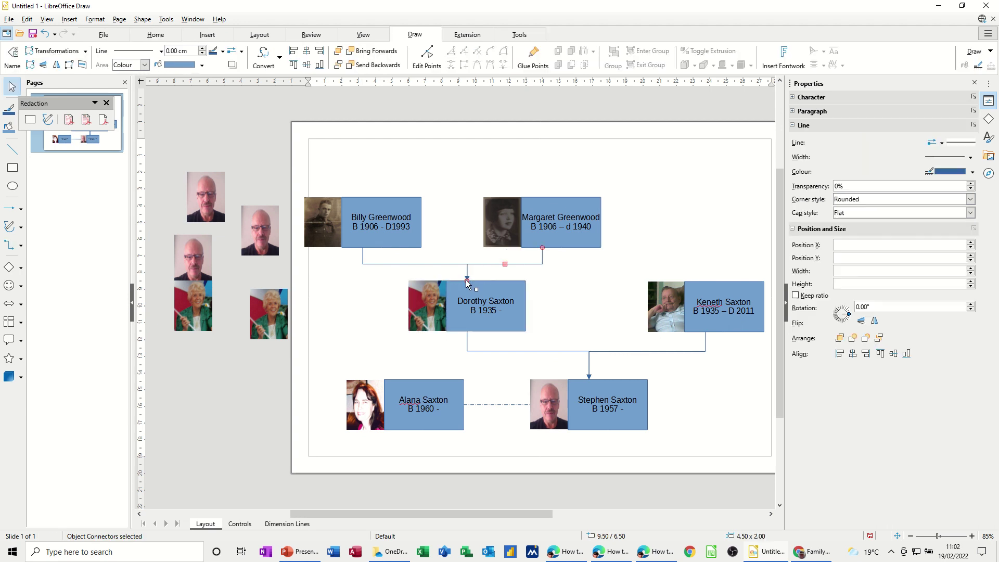
click(592, 284)
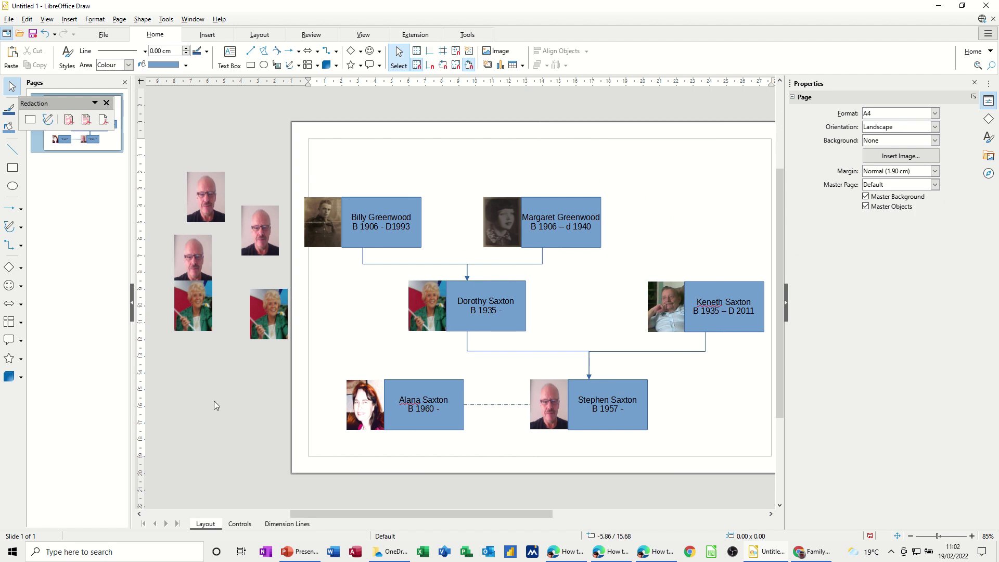
Step: Shift the older man's box left and reattach its connector to the box's bottom centre
click(209, 204)
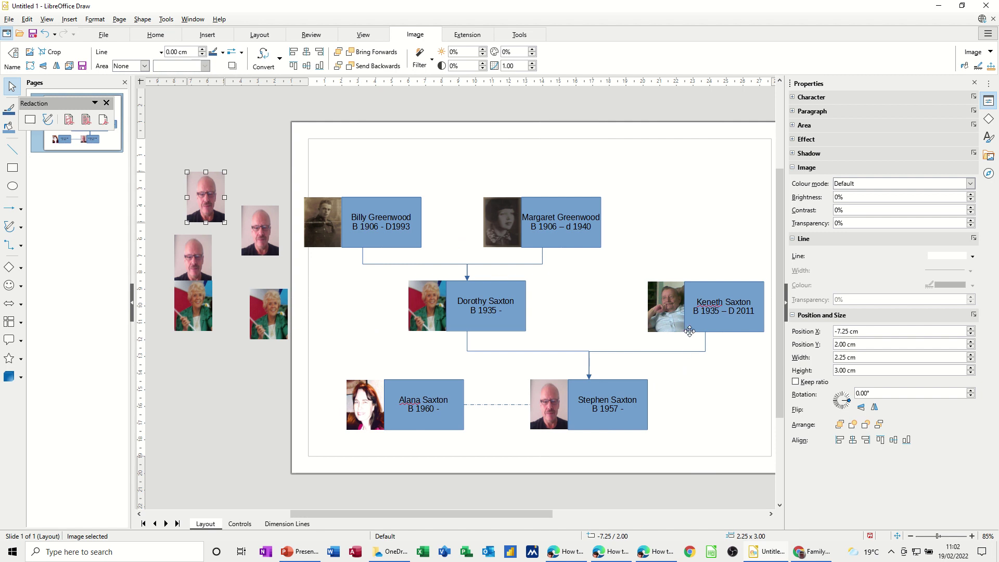
drag(707, 325, 675, 326)
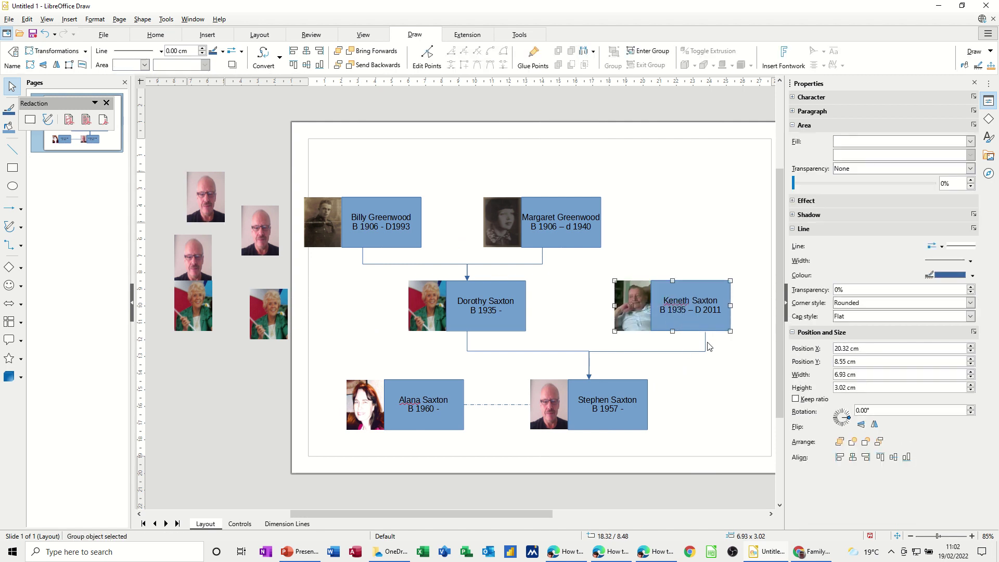
click(707, 346)
click(705, 337)
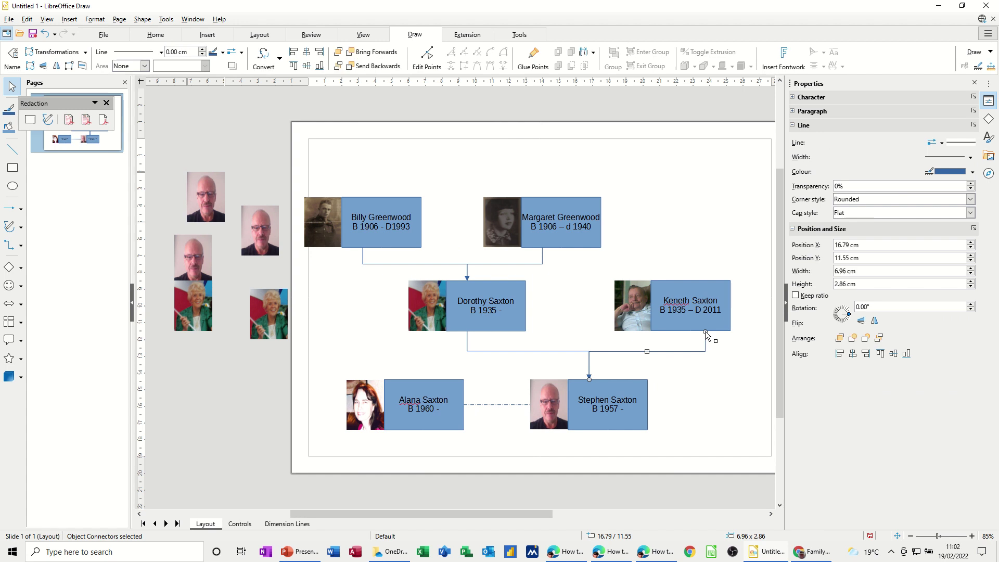
drag(706, 332, 678, 321)
click(702, 358)
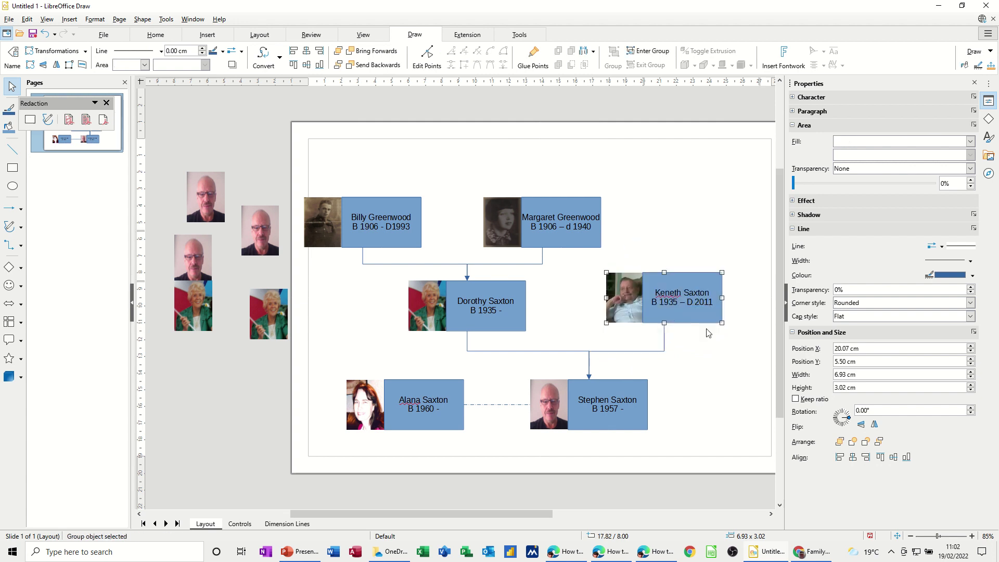
Step: Lower his box level with the woman's box and adjust the connector's horizontal run
click(712, 347)
click(682, 320)
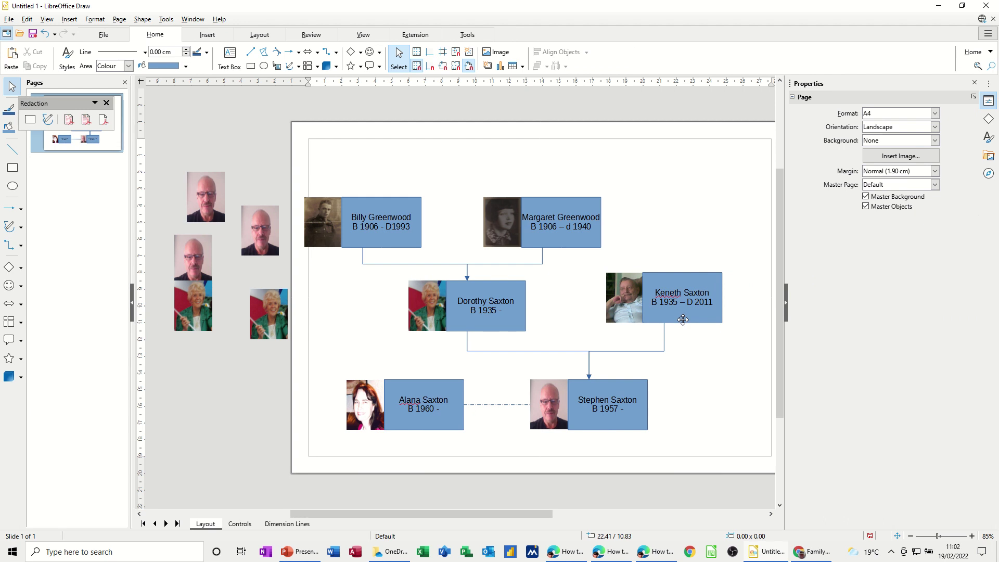
drag(682, 319, 683, 328)
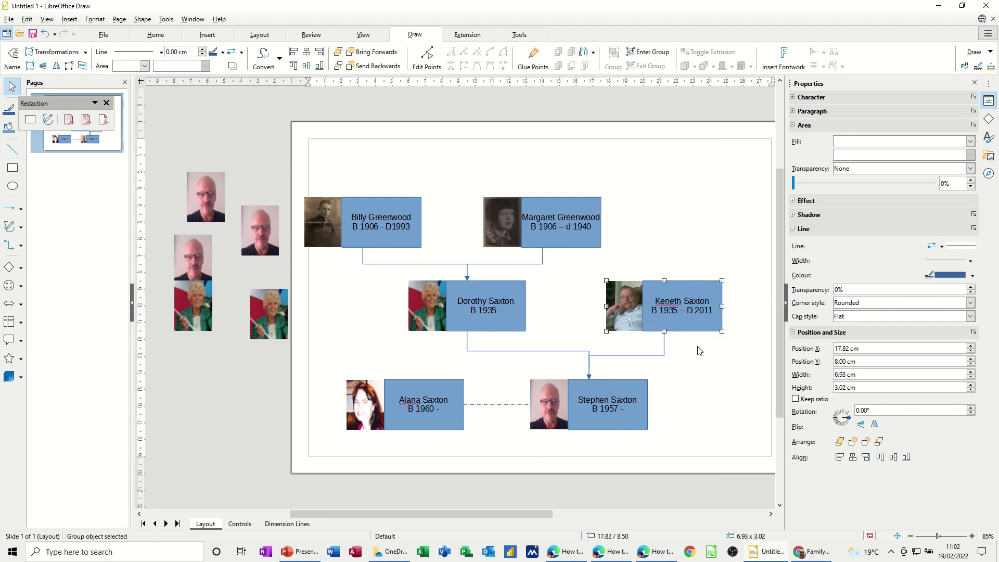
click(640, 356)
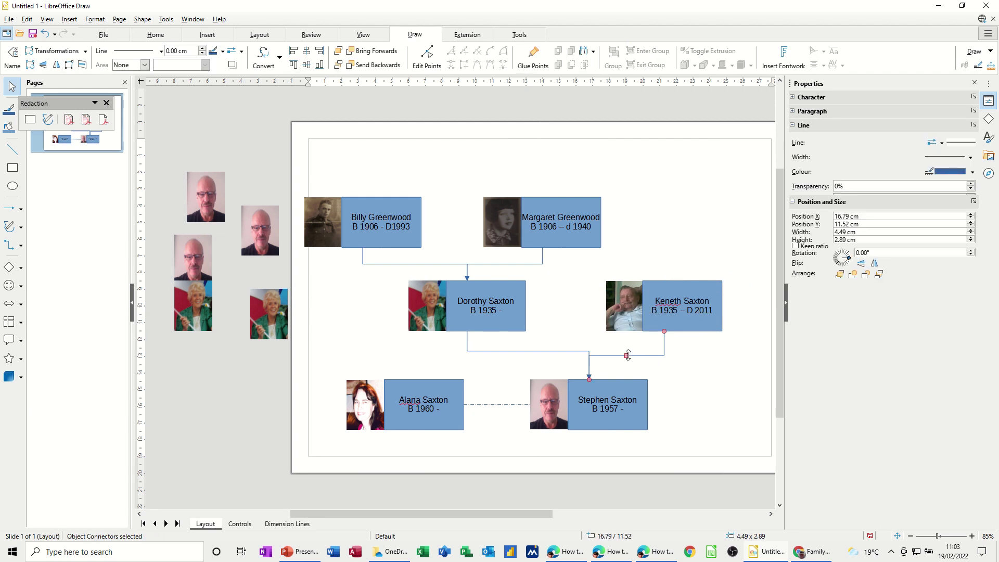
drag(627, 355, 626, 351)
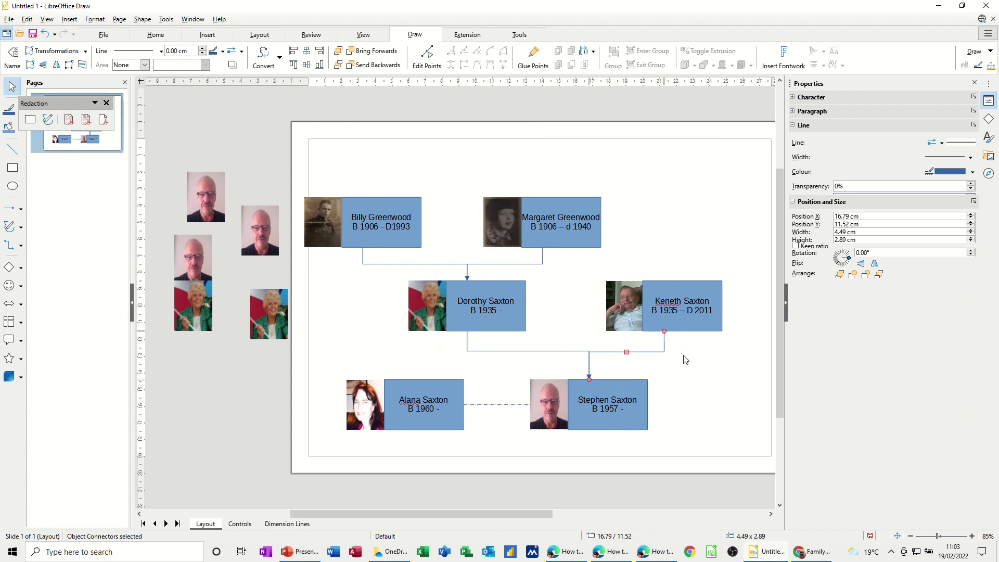
click(684, 358)
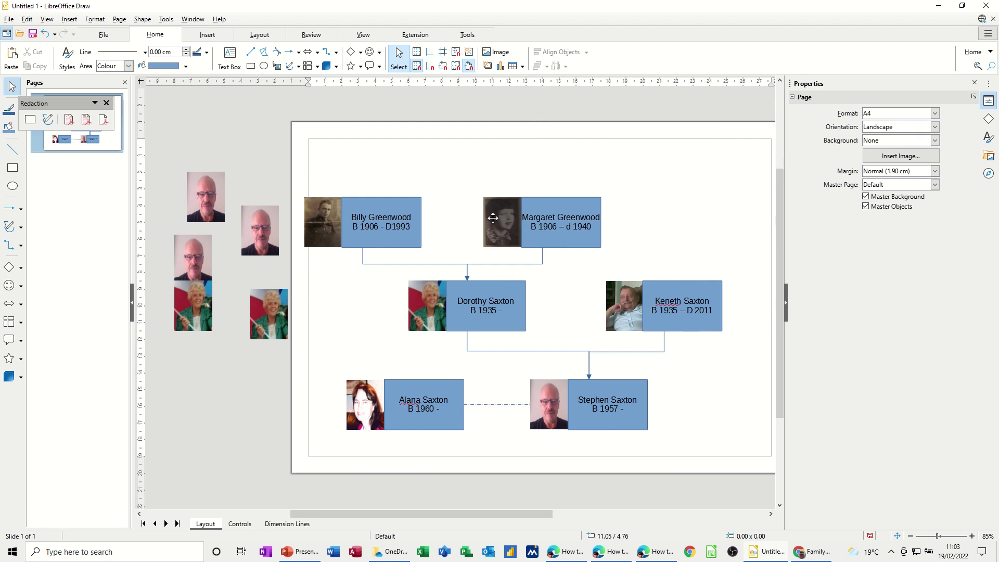
click(410, 228)
drag(411, 229, 354, 218)
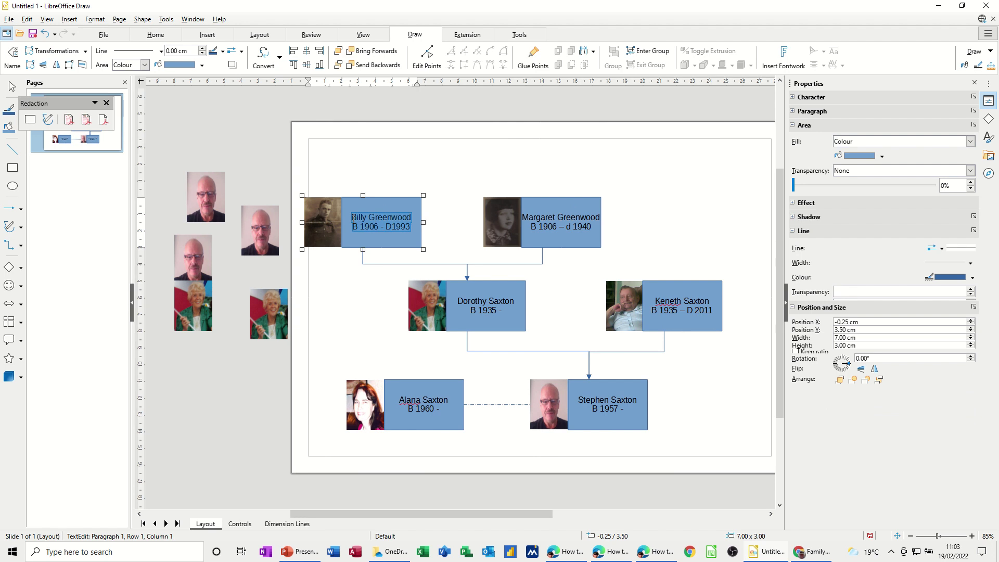
key(ctrl+bracketleft)
key(ctrl+bracketleft)
key(ctrl+bracketleft)
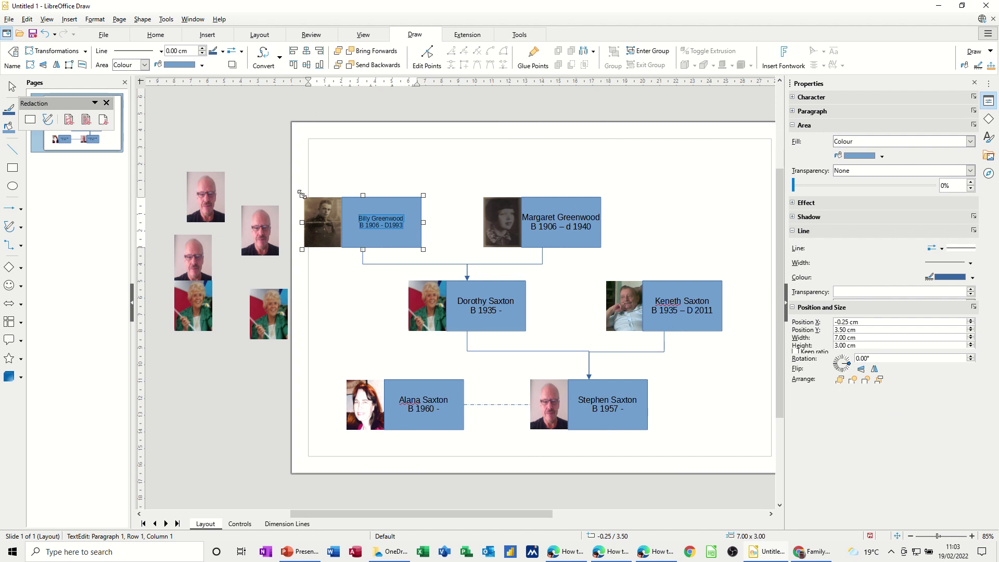
Step: Resize Margaret's box to 4.25 × 1.50 cm and Billy's box to 6.00 × 1.50 cm
click(592, 204)
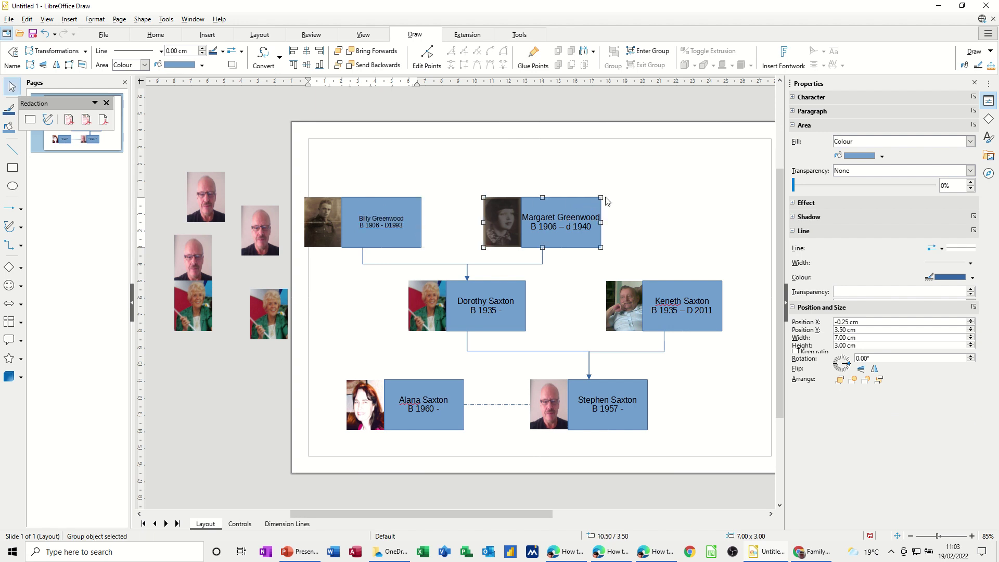
drag(601, 197, 573, 220)
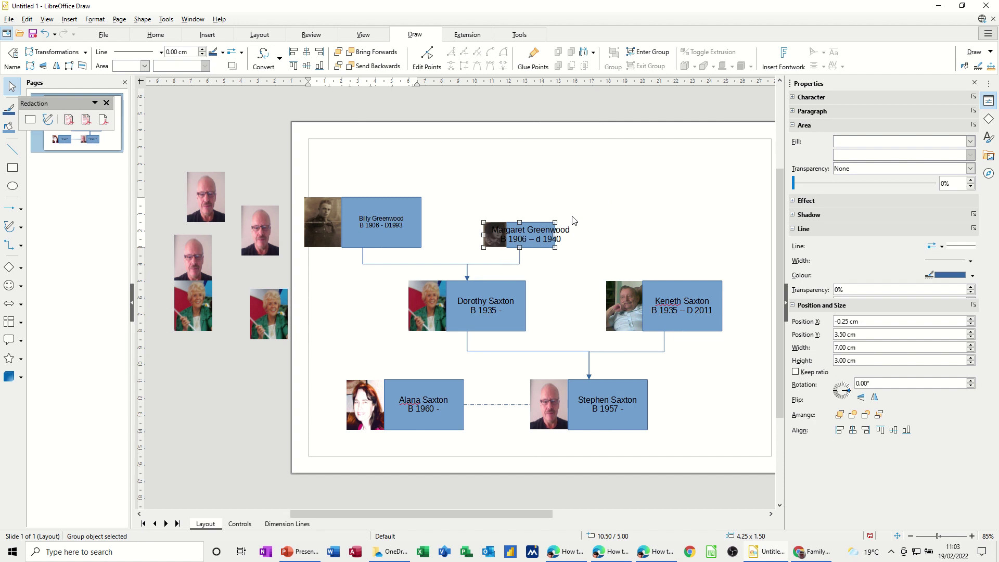
click(416, 219)
drag(420, 198, 405, 223)
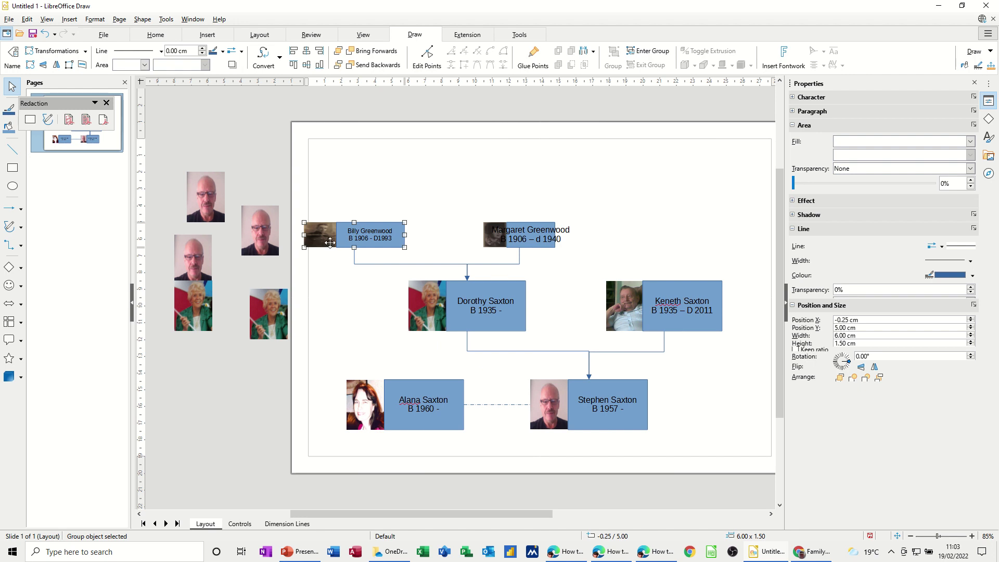
click(318, 239)
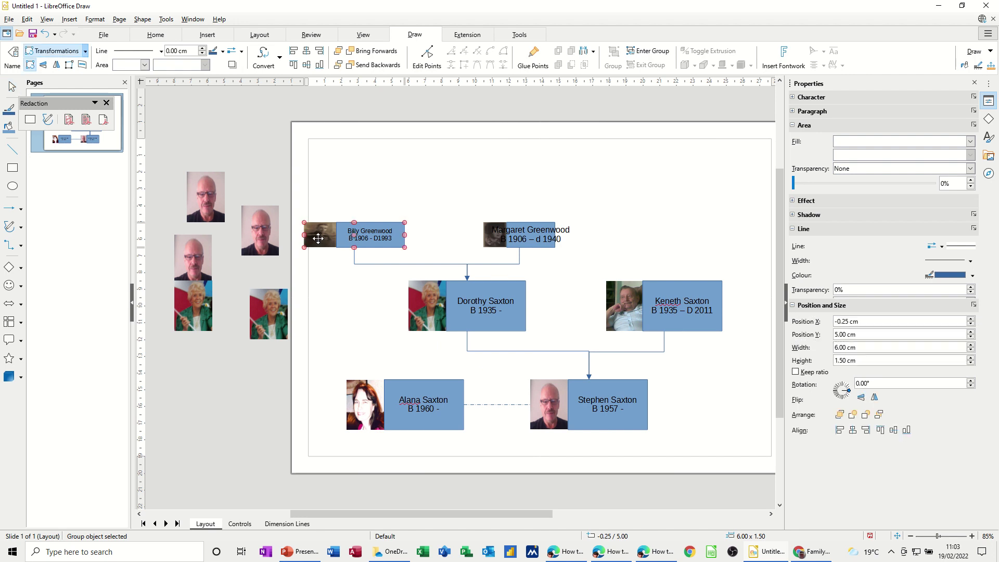
right_click(318, 238)
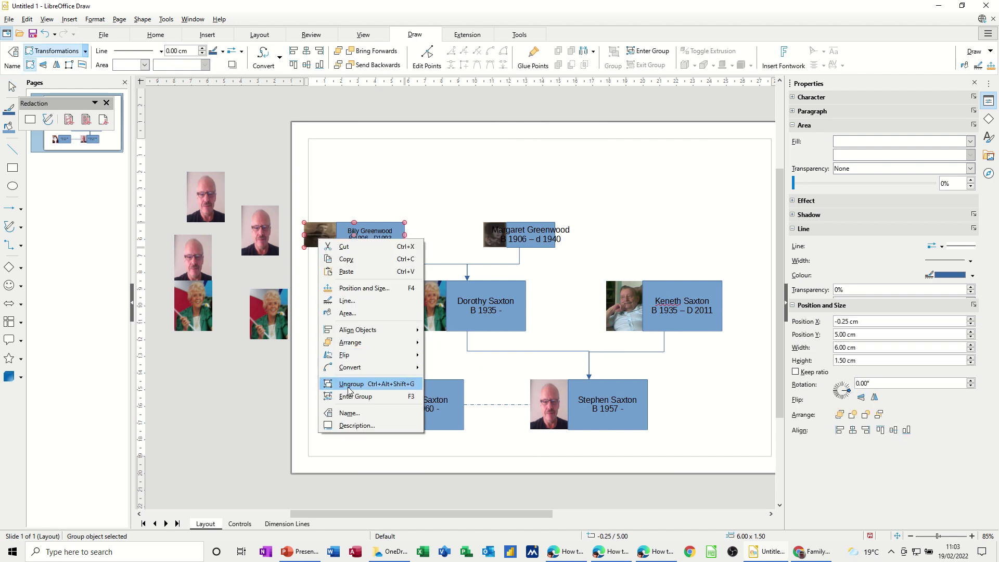
click(348, 384)
Step: Set the width of Billy's photo to 2 cm in the sidebar
click(319, 241)
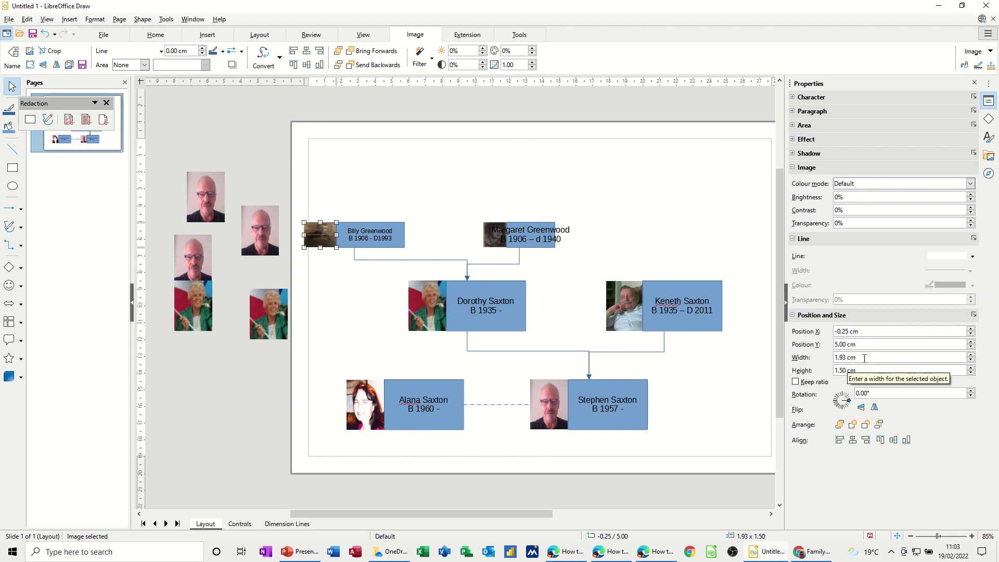
drag(864, 358, 835, 363)
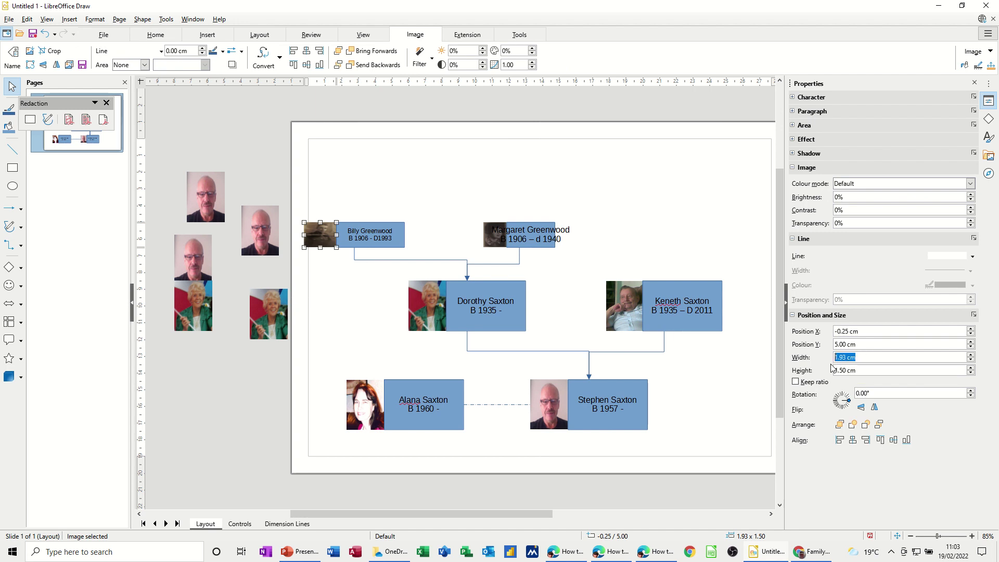
text(2.25)
click(353, 304)
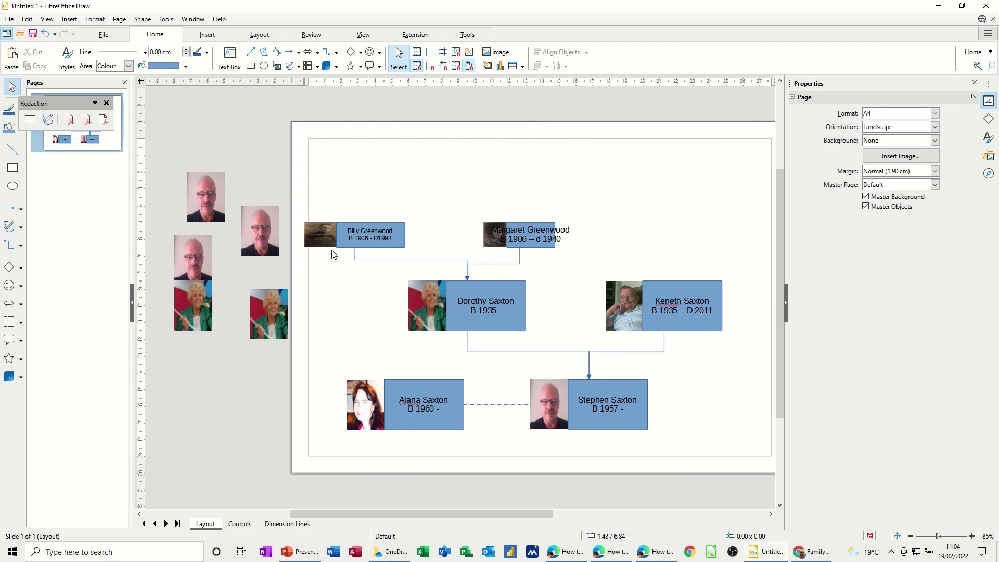